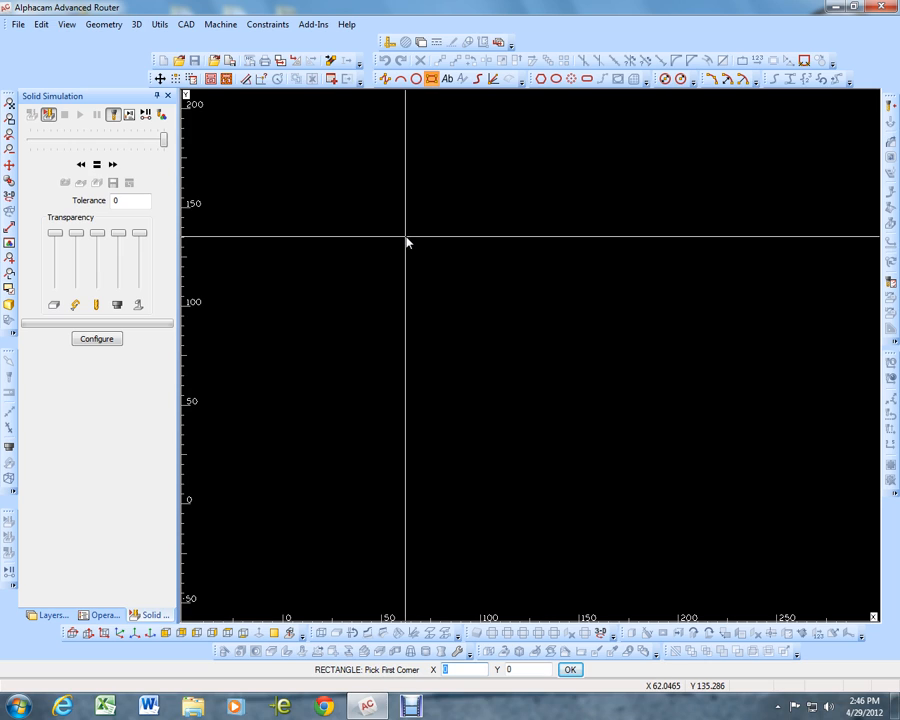
Draw a 24 × 24 square with its first corner at the origin
key(Return)
text(2)
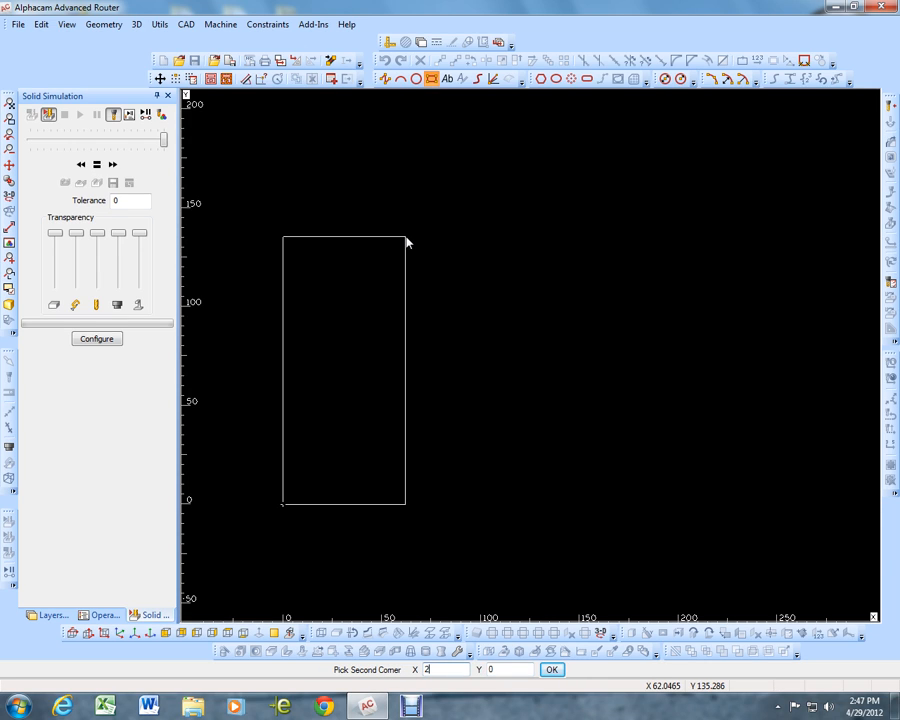
text(4)
key(Tab)
key(Return)
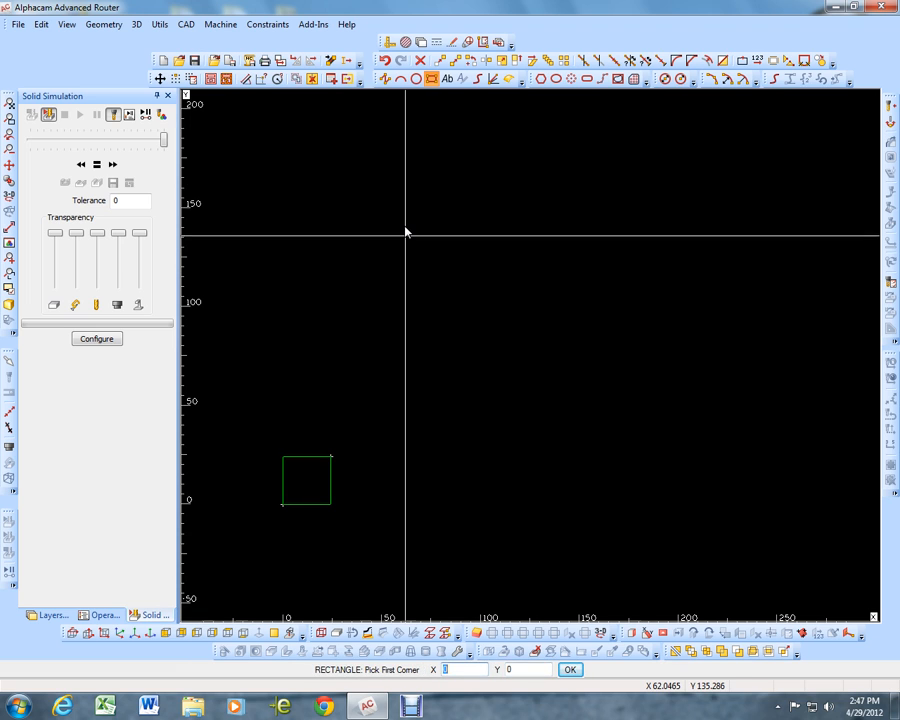
key(Escape)
click(9, 103)
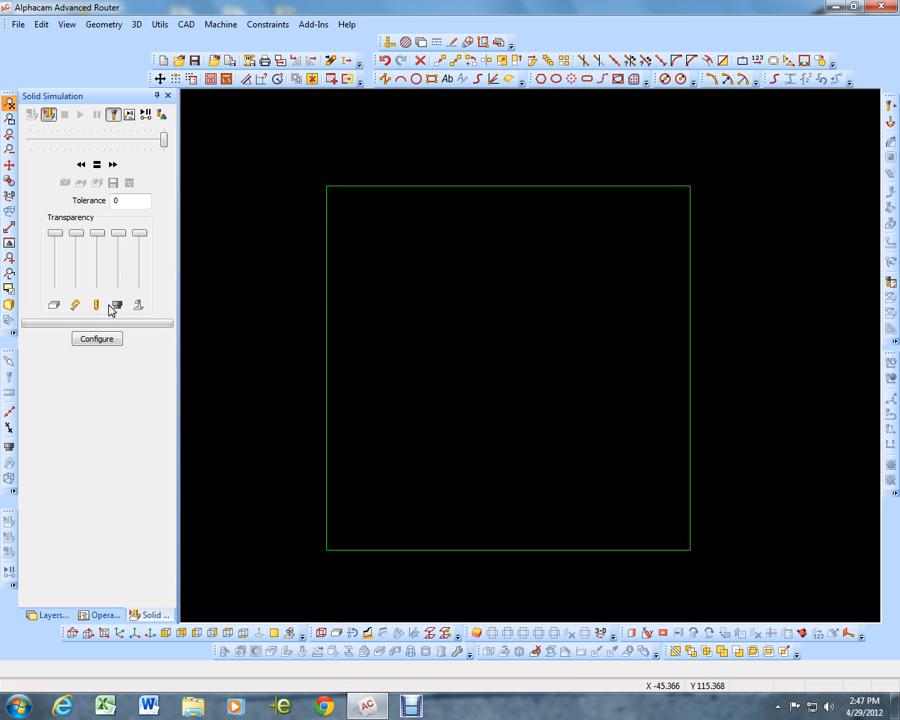
Draw two circles of diameter 1 inside the square near its left edge, one in the lower half and one in the upper half
click(664, 78)
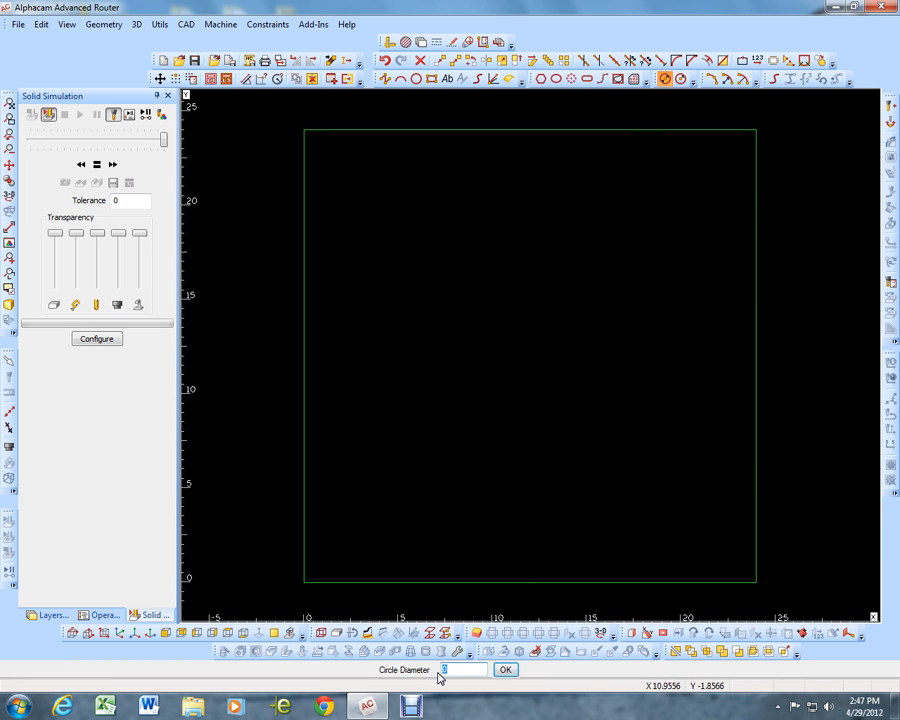
key(Return)
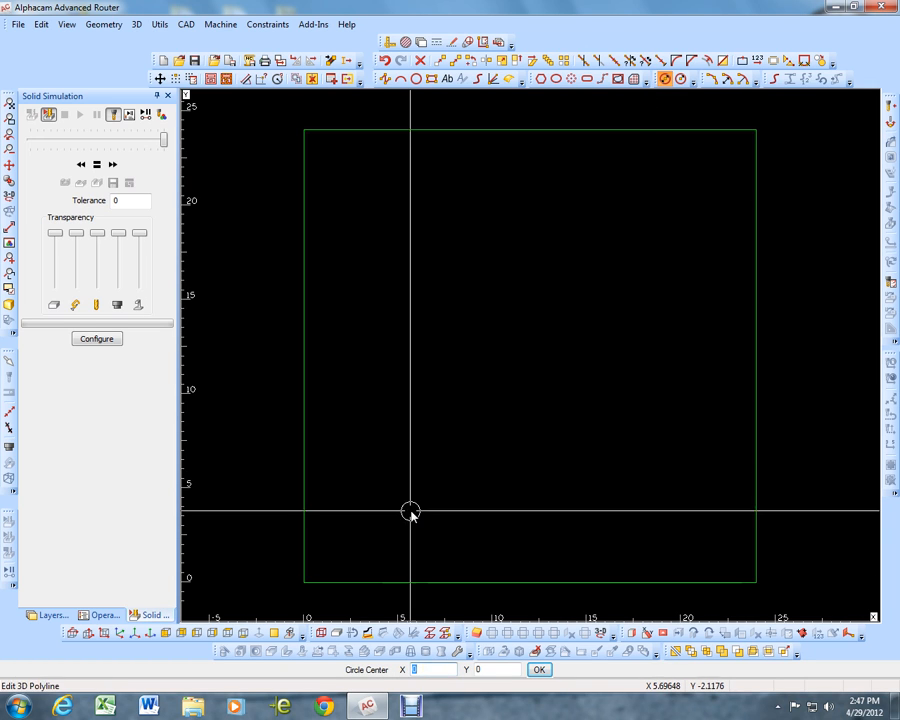
click(386, 457)
key(Return)
click(388, 254)
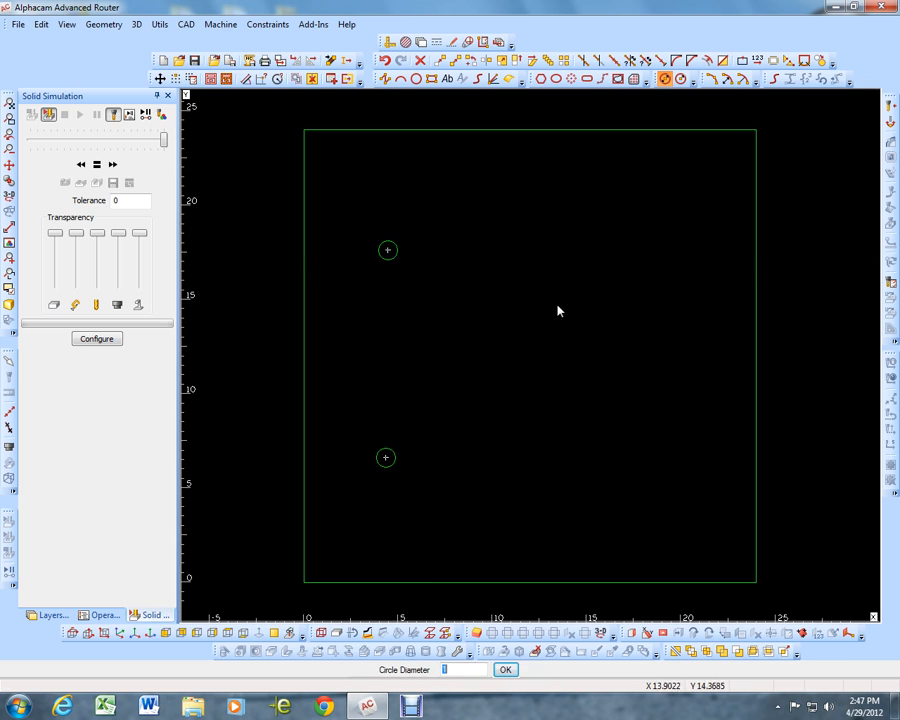
Draw a horizontal line left to right across the square in ortho mode, from about X 2.2 to X 21.8 at Y 12.95
click(385, 80)
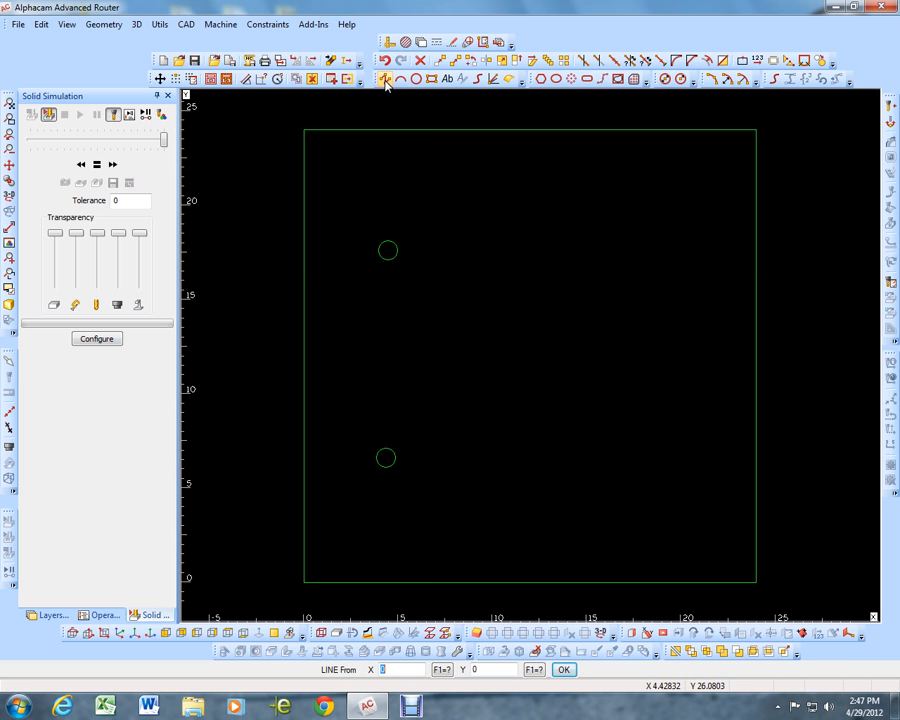
click(346, 340)
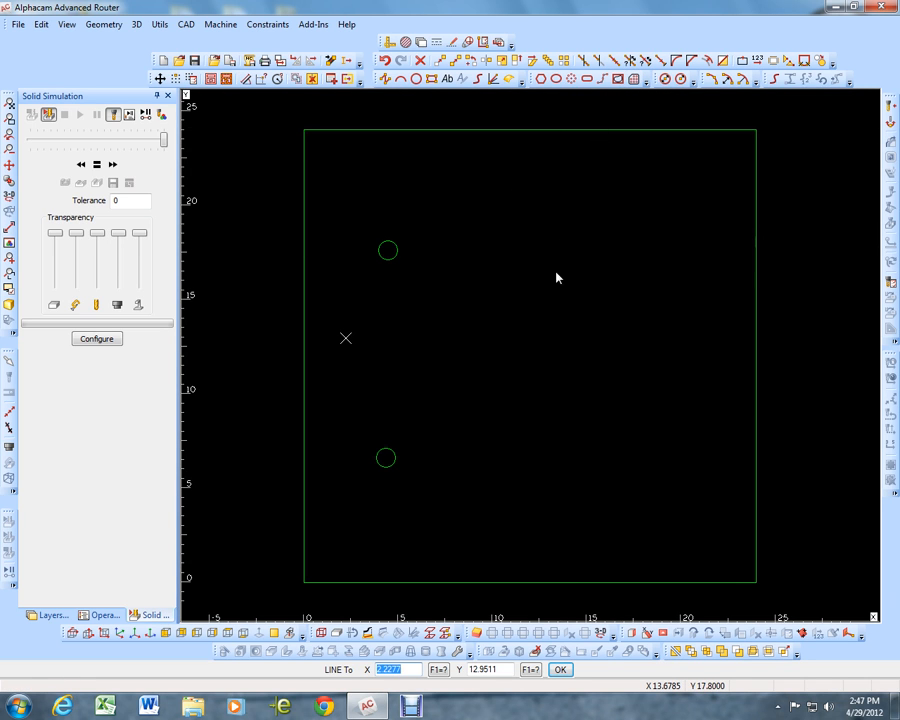
key(F8)
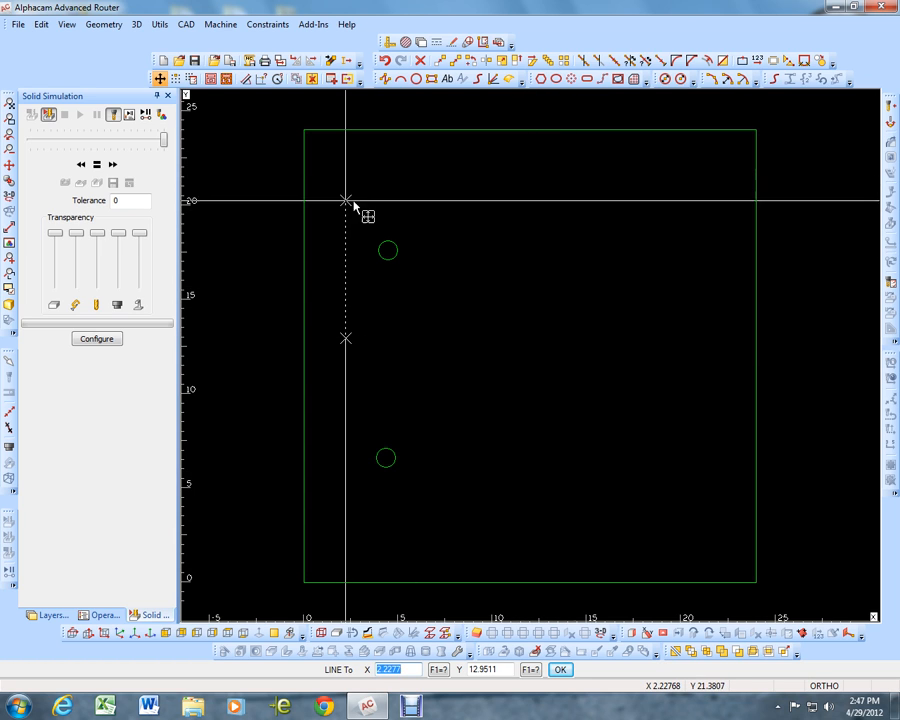
click(716, 337)
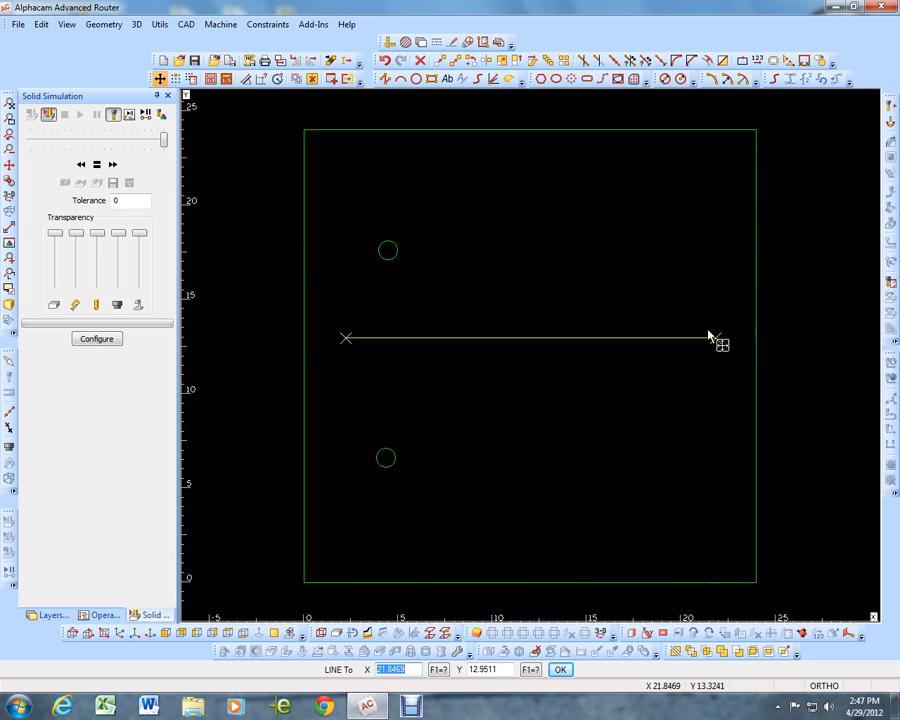
right_click(636, 296)
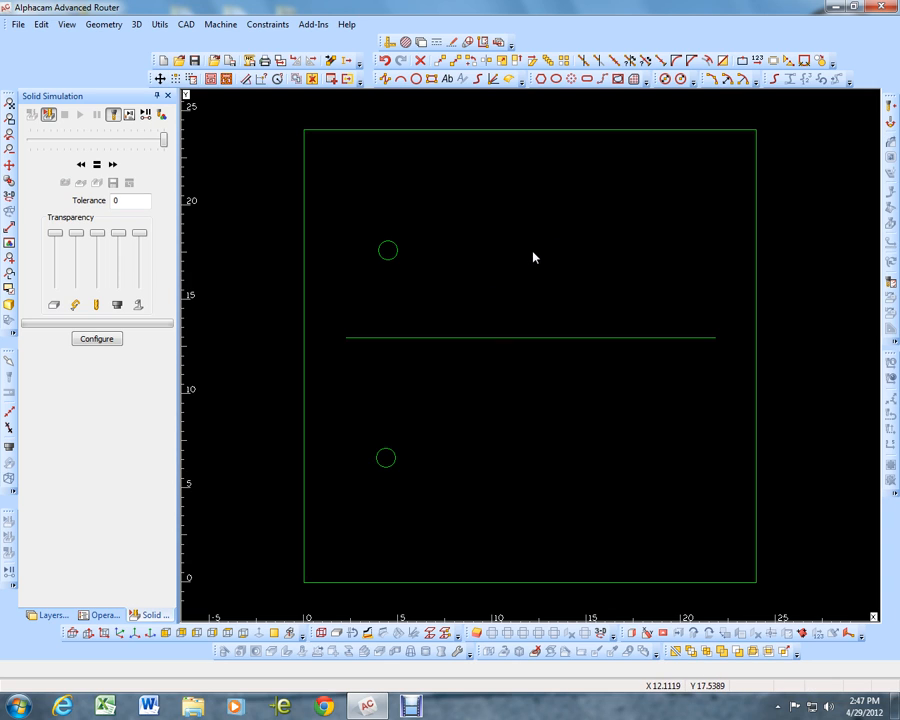
Select the Up cut - 1-2 in dia tool from the RegalPlastics Tools folder
click(891, 108)
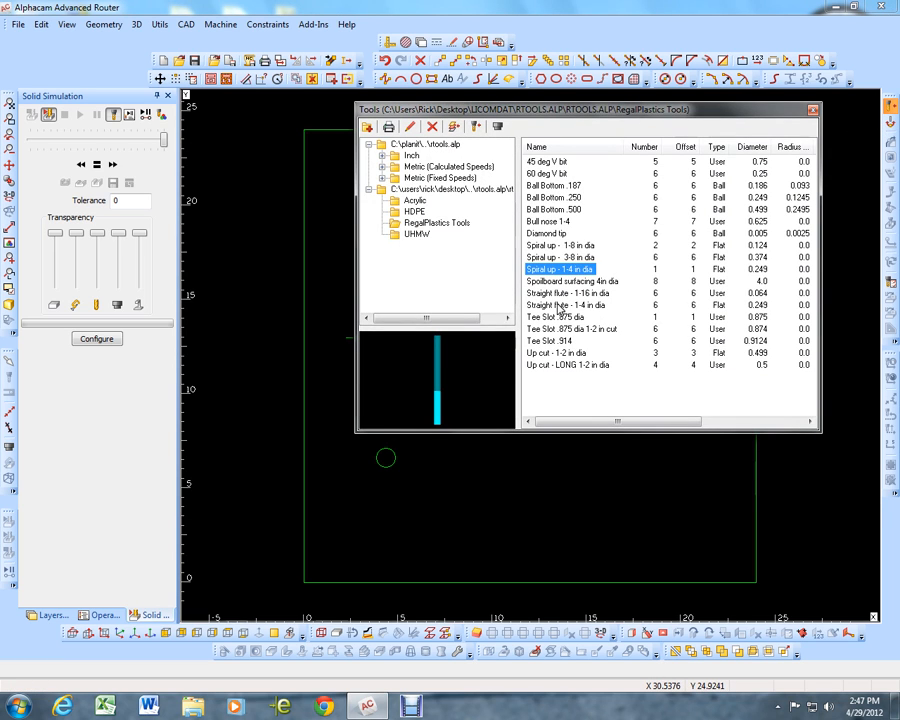
double_click(562, 353)
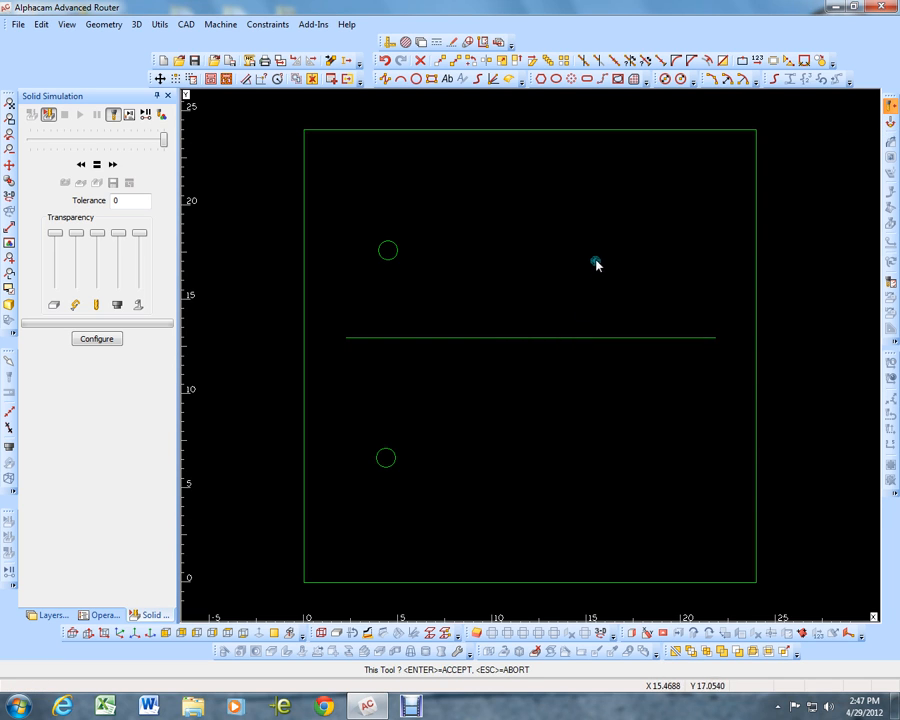
key(Return)
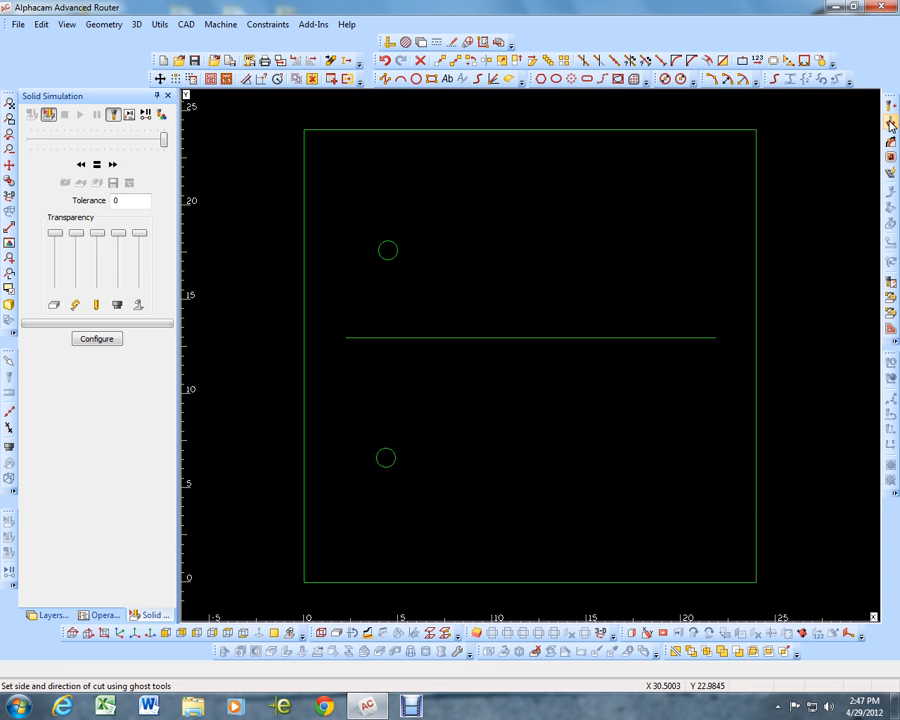
Assign CCW direction and Outside tool side to the square, and CW direction and Inside tool side to both circles
click(889, 156)
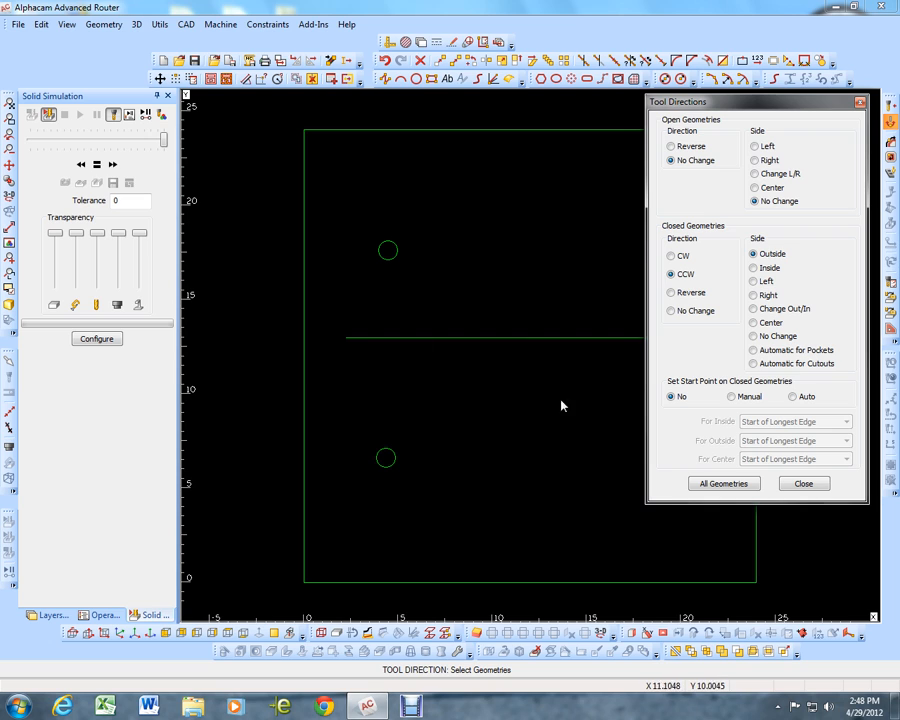
click(307, 380)
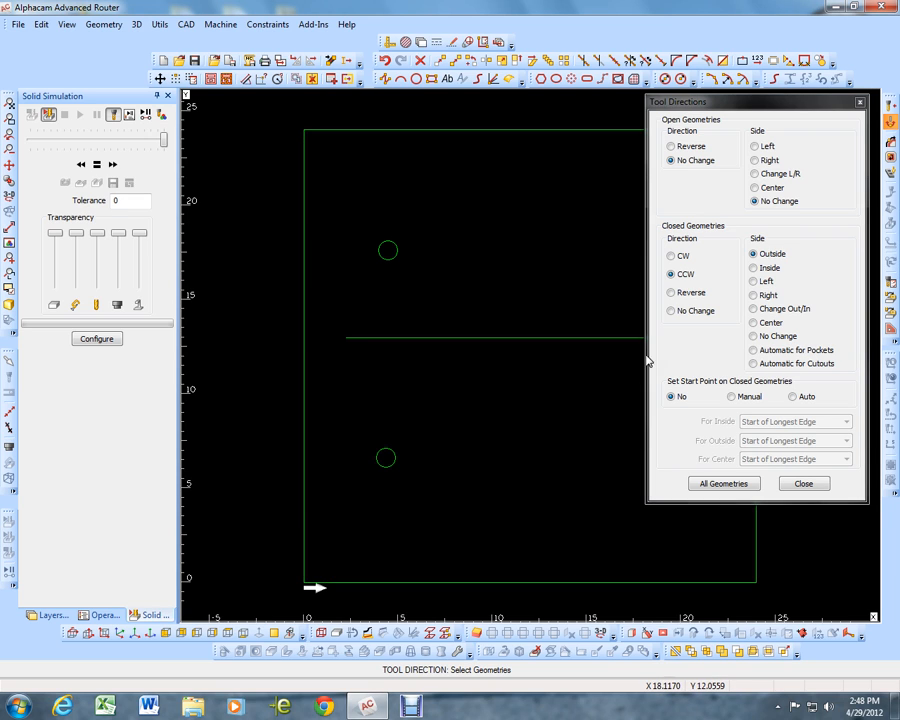
click(755, 269)
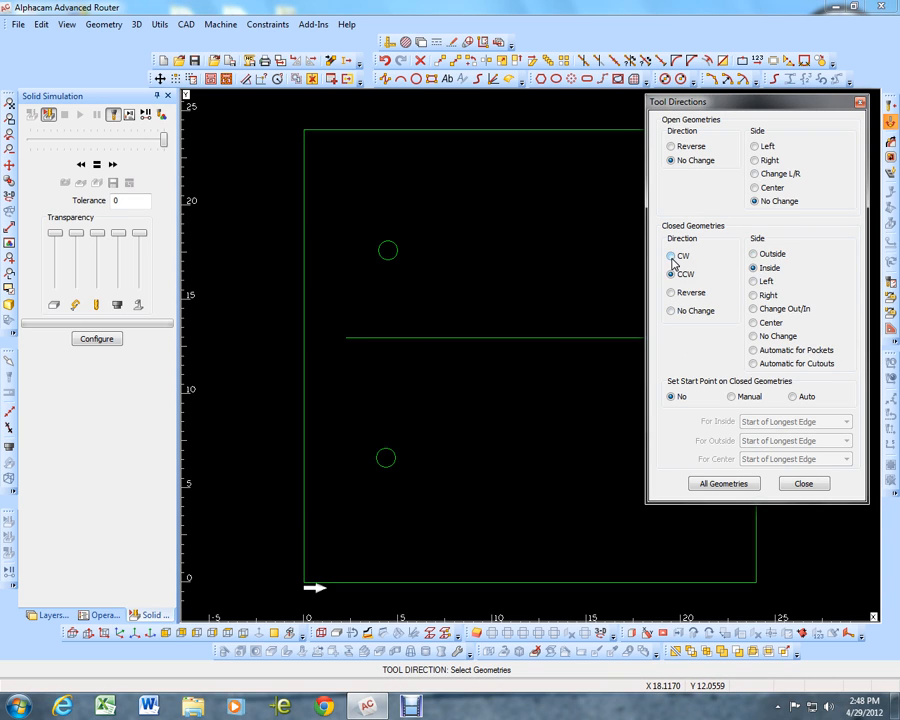
click(672, 258)
click(396, 258)
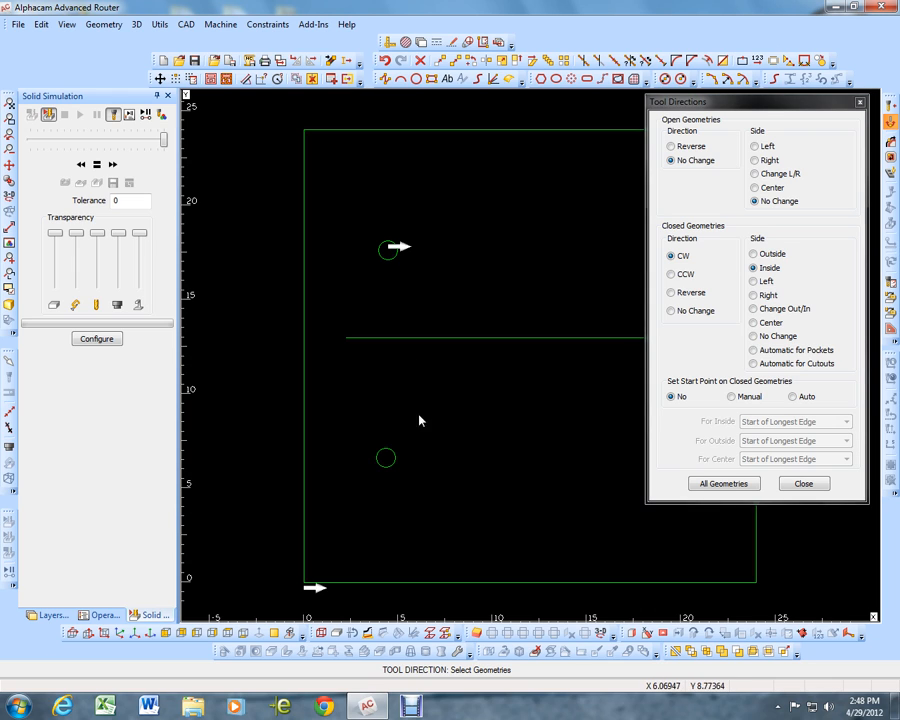
click(396, 462)
Set the tool side of the open horizontal line to Center and inspect its direction arrow
click(755, 188)
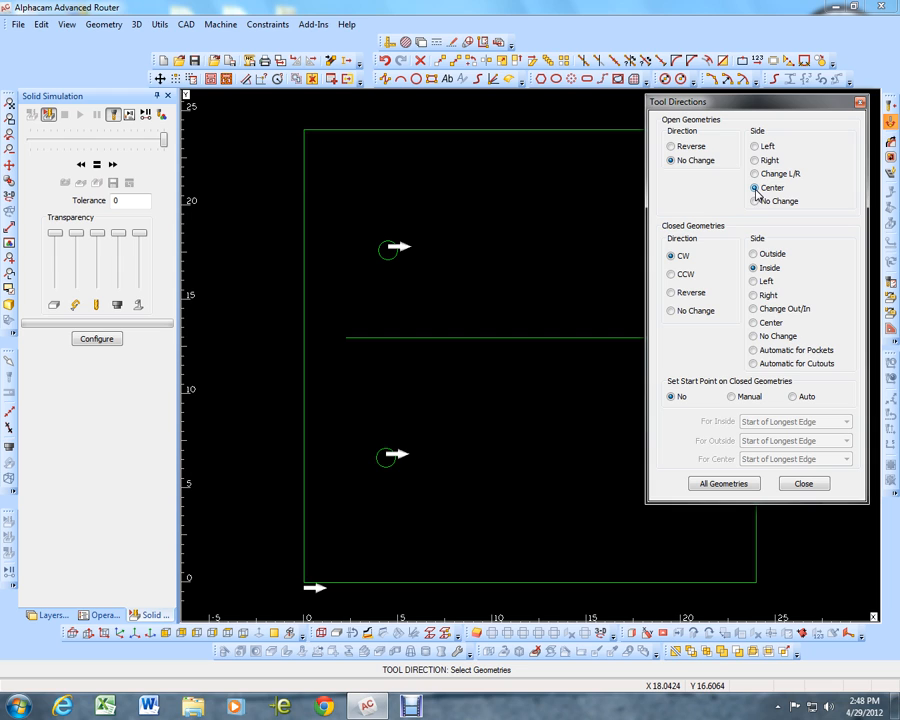
drag(702, 104, 796, 94)
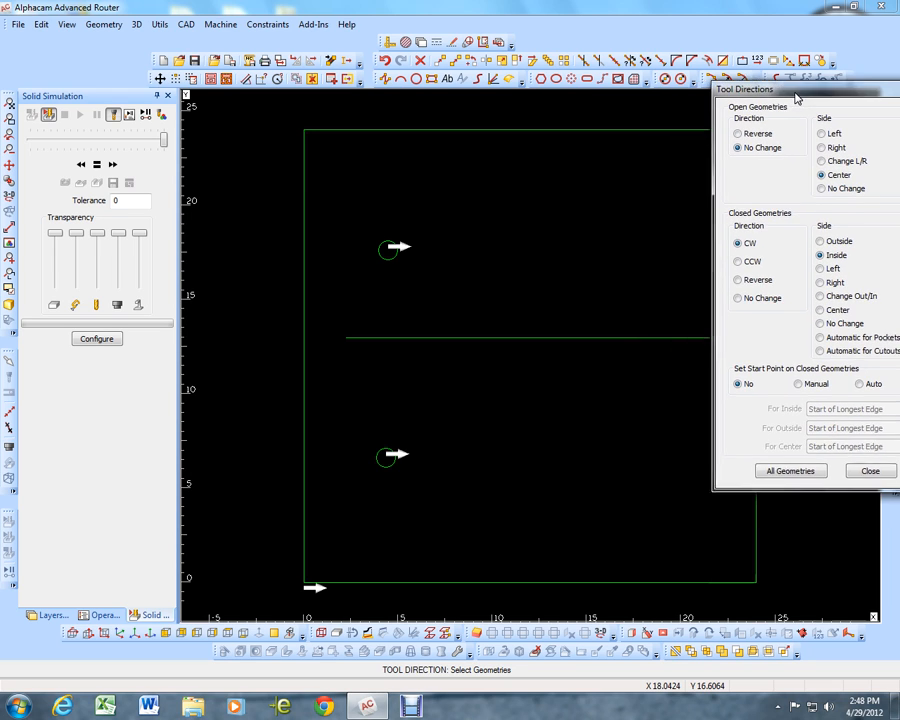
click(643, 341)
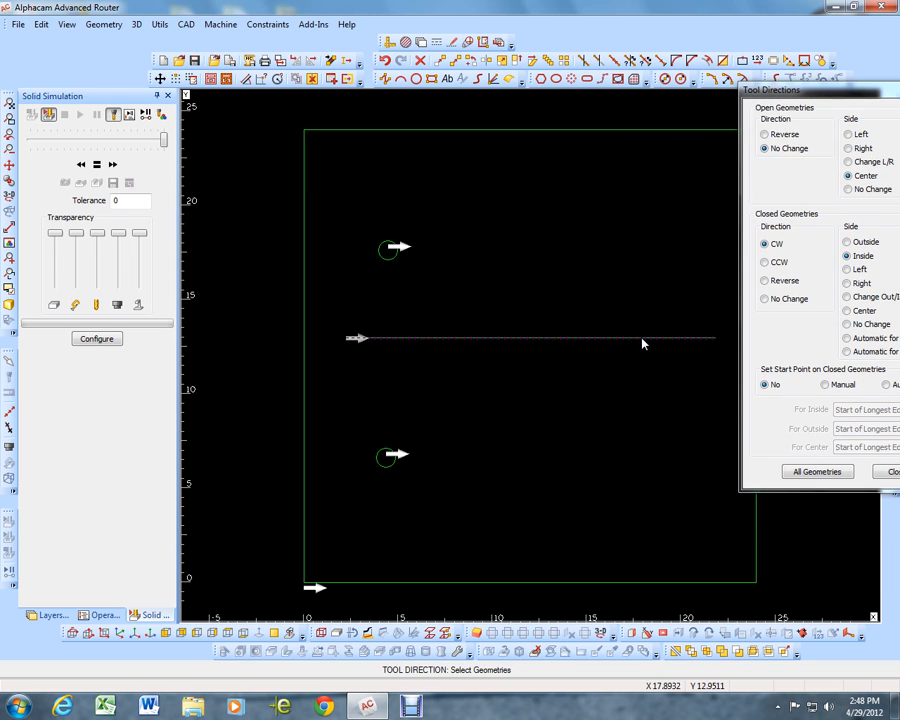
scroll(360, 341, up, 2)
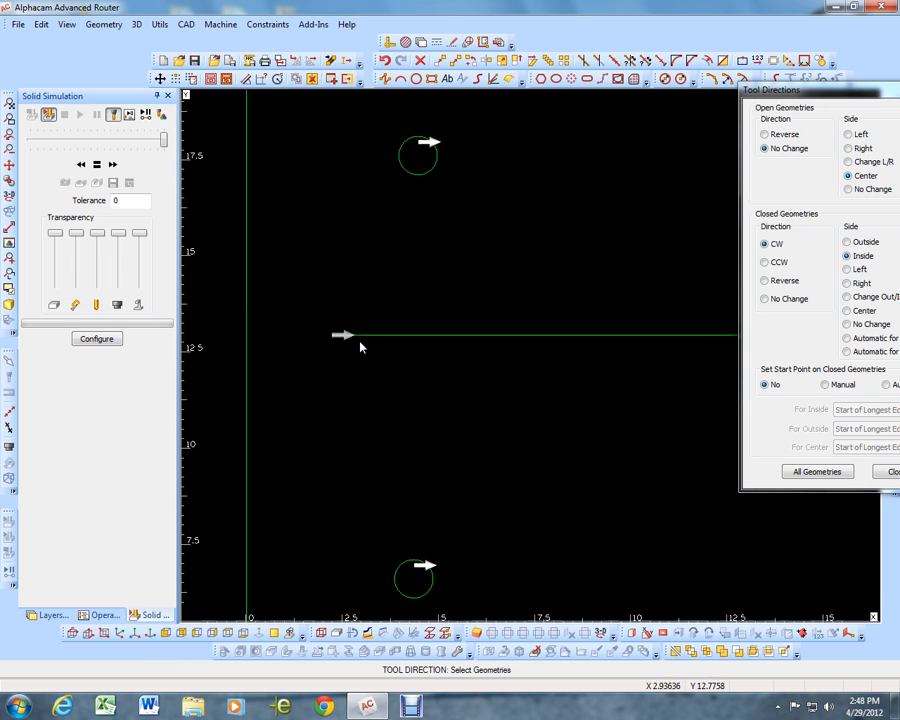
scroll(352, 342, down, 1)
scroll(336, 328, down, 2)
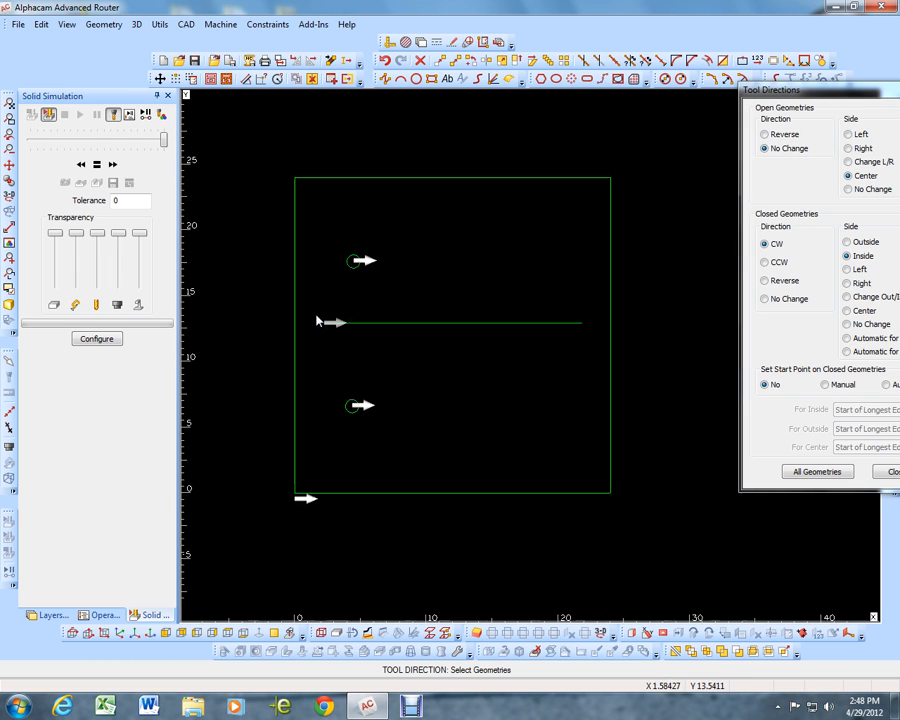
Set the tool side of the horizontal line to Right and finish the tool direction settings
drag(832, 101, 742, 96)
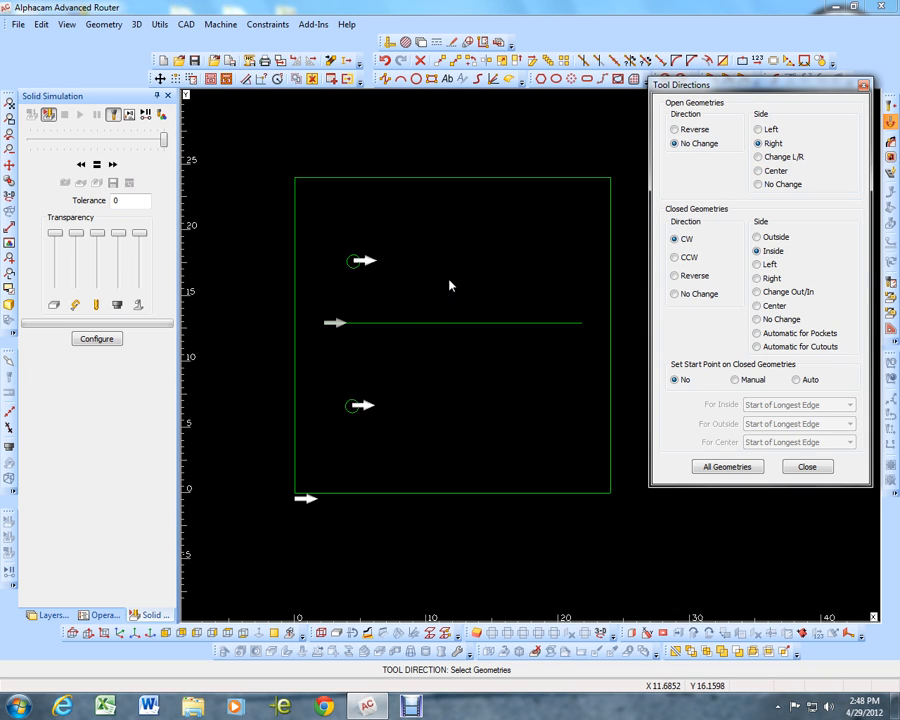
click(409, 325)
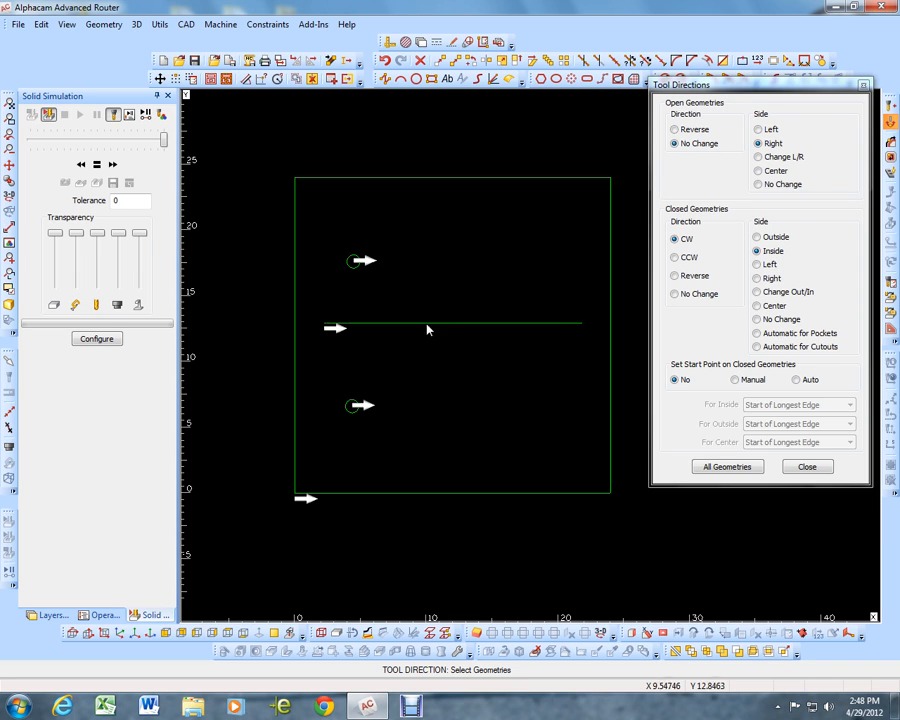
click(807, 466)
Draw a second horizontal line above the first, from right to left, from about X 20.9 to X 3.8 at Y 15.84
click(385, 79)
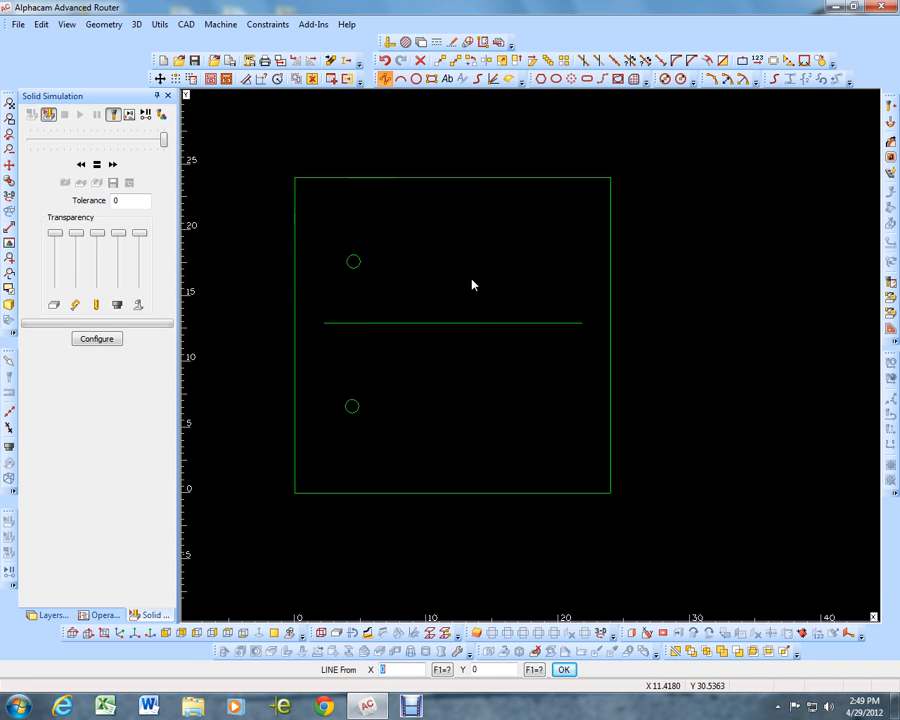
click(569, 287)
key(F8)
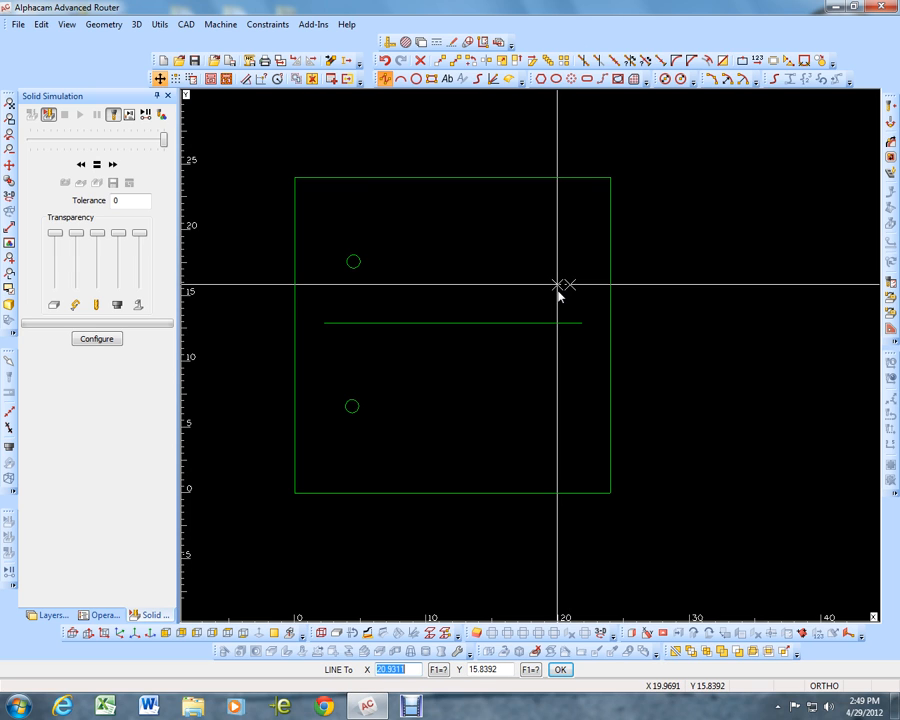
click(345, 285)
right_click(348, 292)
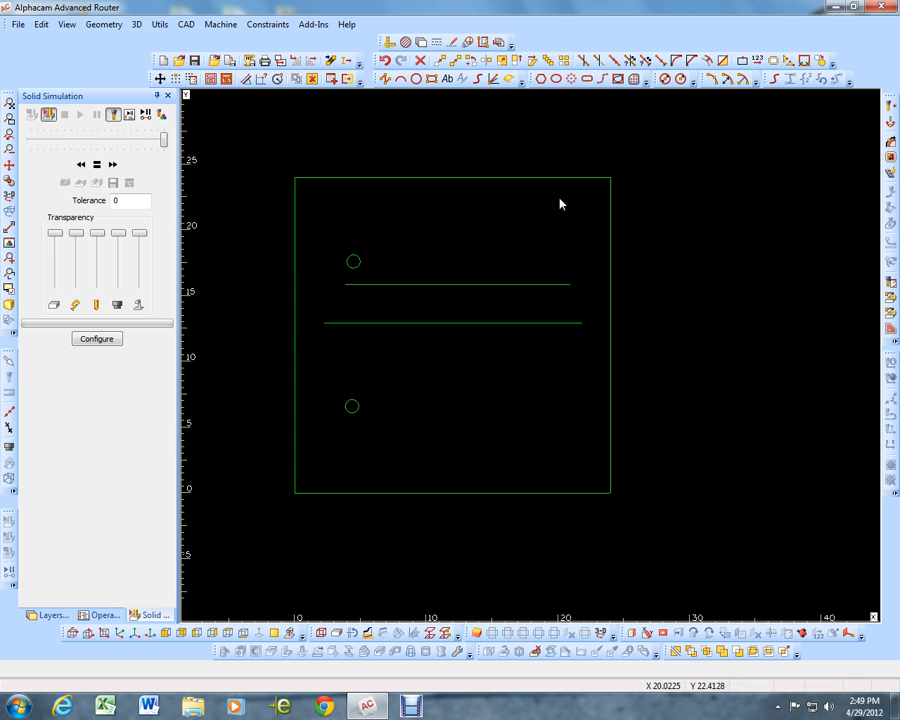
Reselect the Up cut - 1-2 in dia tool and assign the Right tool side to the upper horizontal line
click(890, 106)
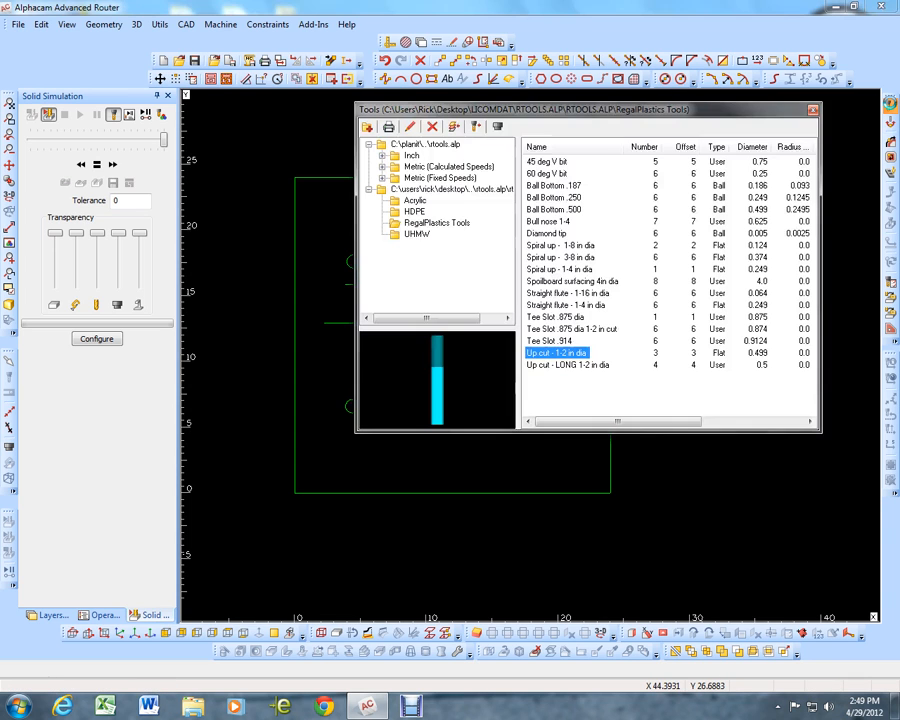
double_click(550, 358)
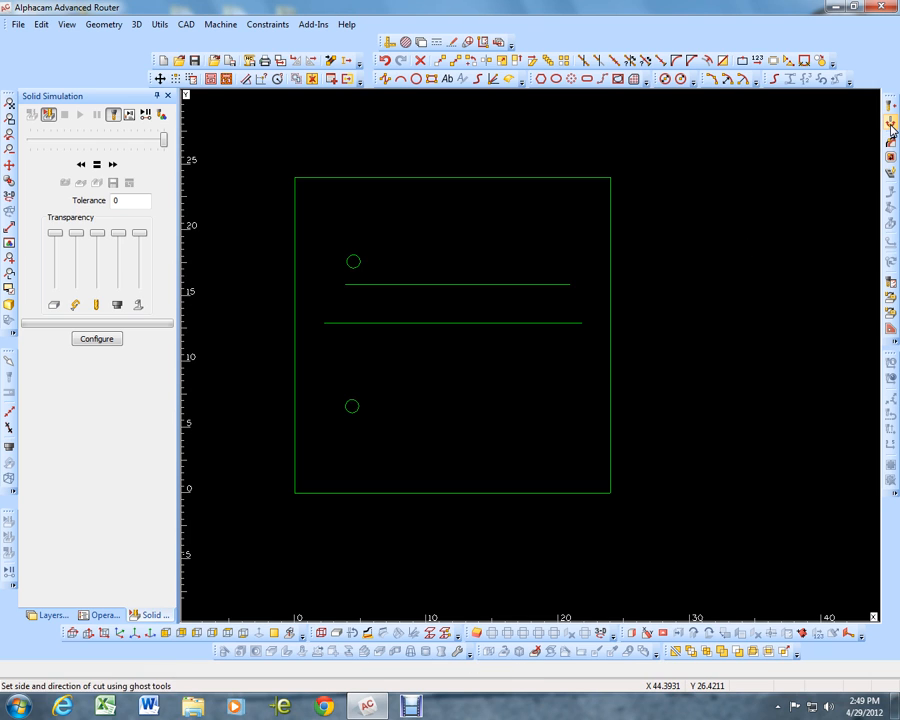
click(891, 127)
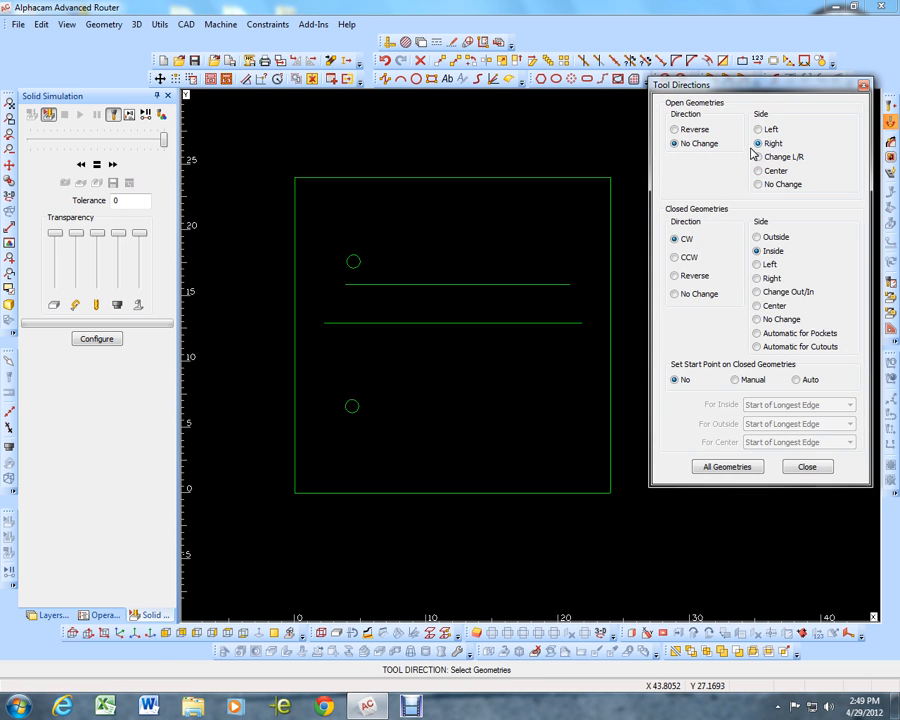
click(521, 286)
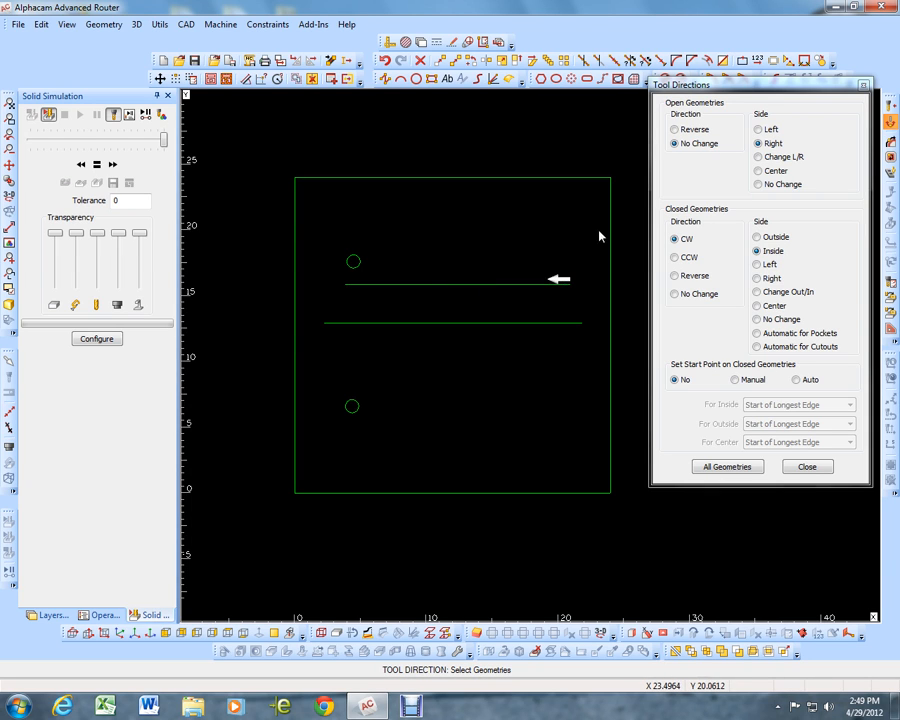
Switch the upper line's tool side to Left, and set both horizontal lines to Center
click(758, 129)
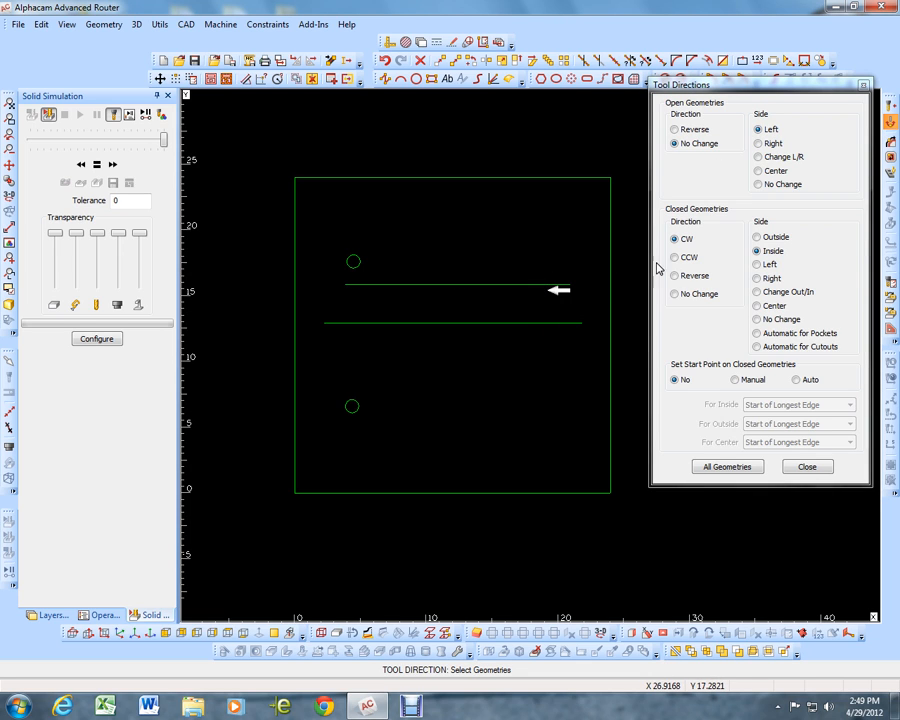
click(758, 171)
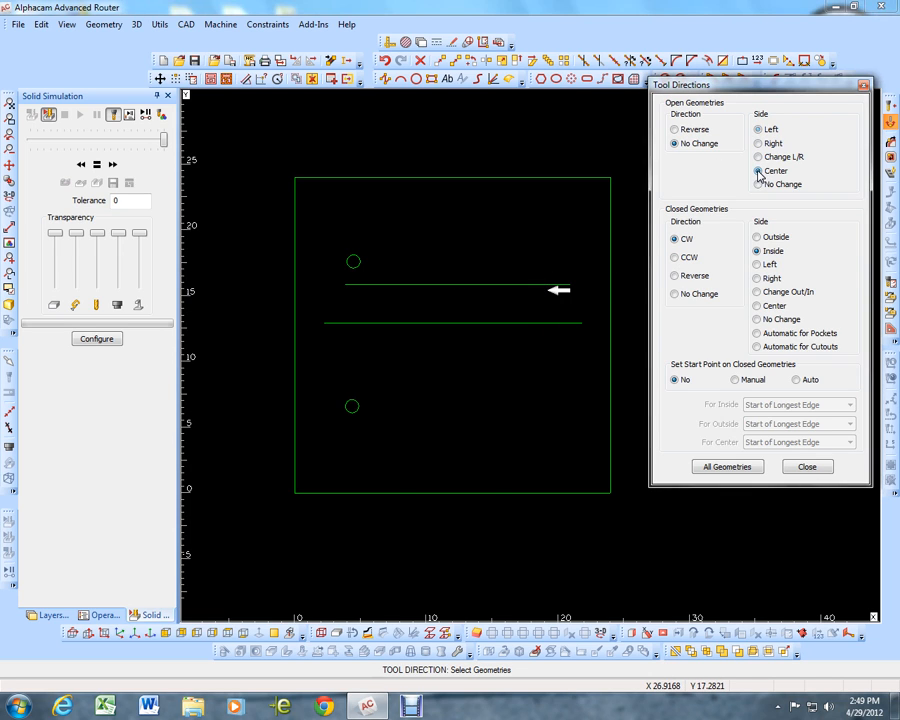
click(557, 322)
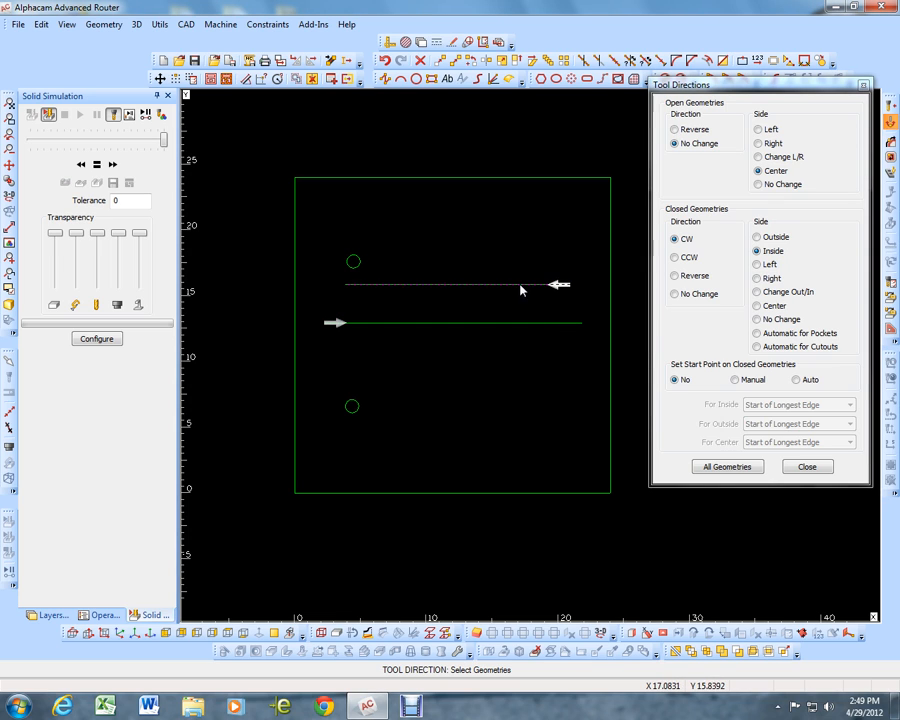
Create a vertical-sided Rough/Finish tool path with the Up cut - 1-2 in dia tool on the square, both circles and both lines
click(806, 468)
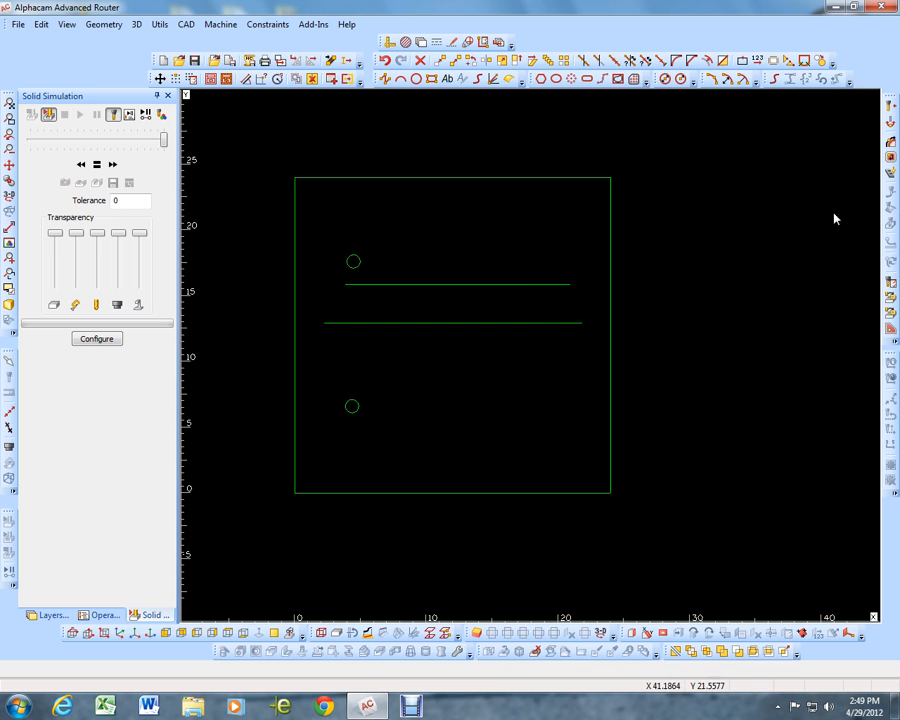
click(893, 144)
click(800, 162)
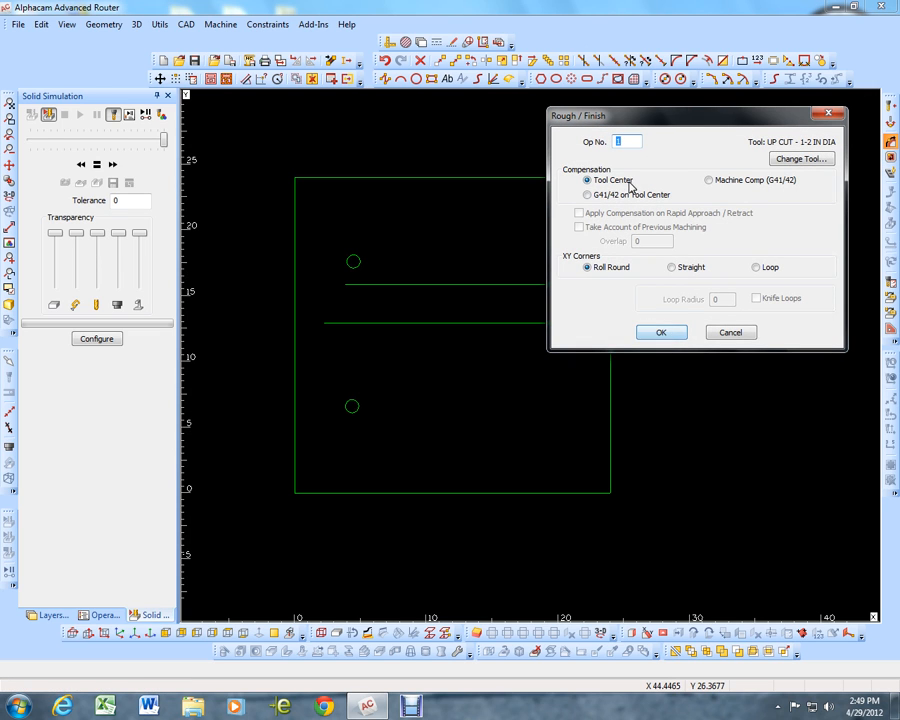
click(645, 332)
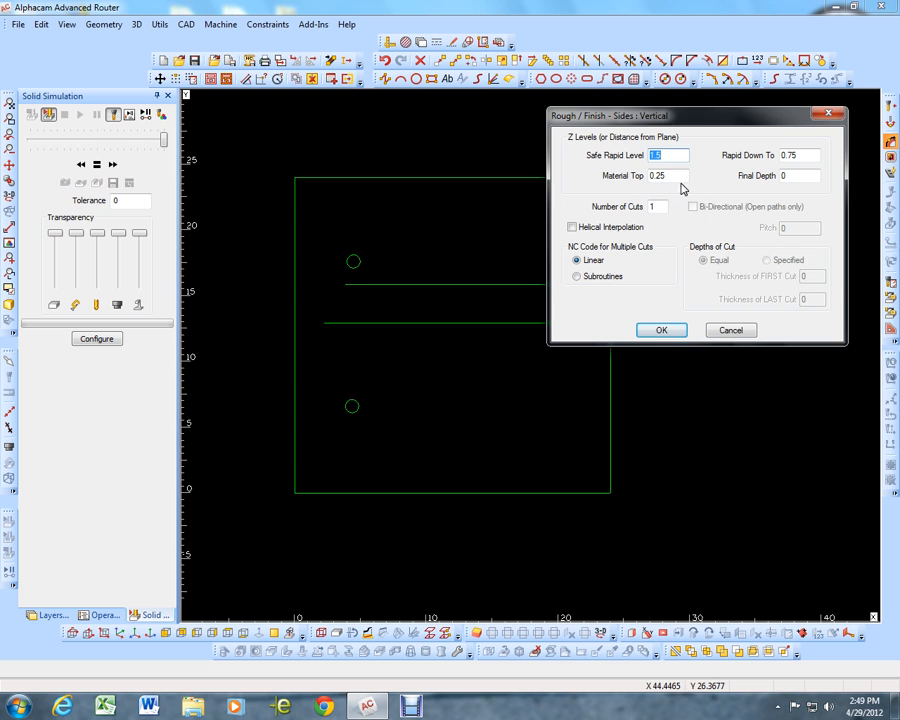
click(684, 331)
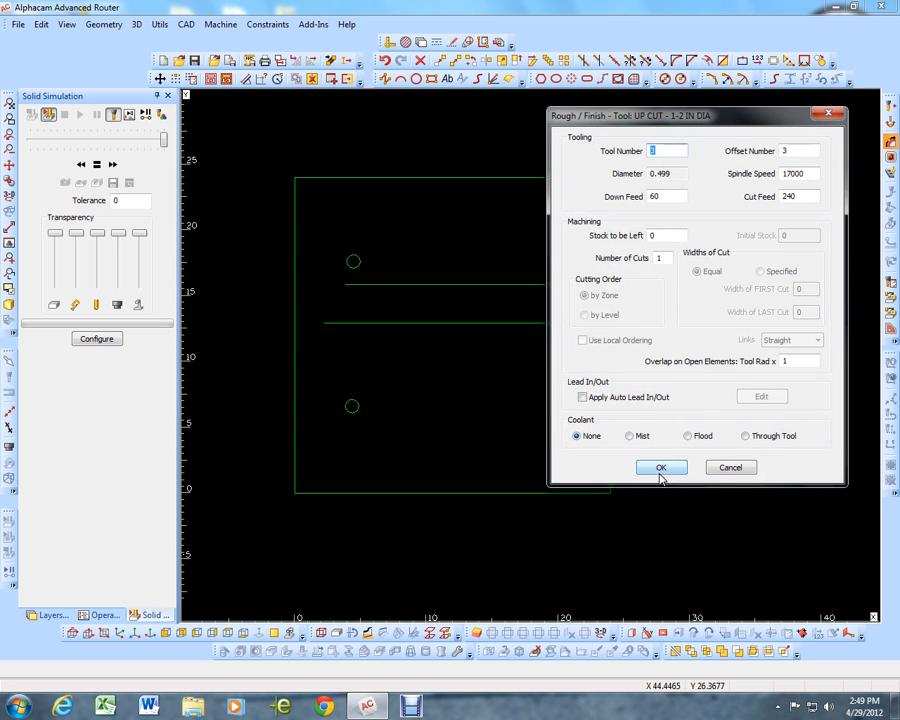
click(661, 468)
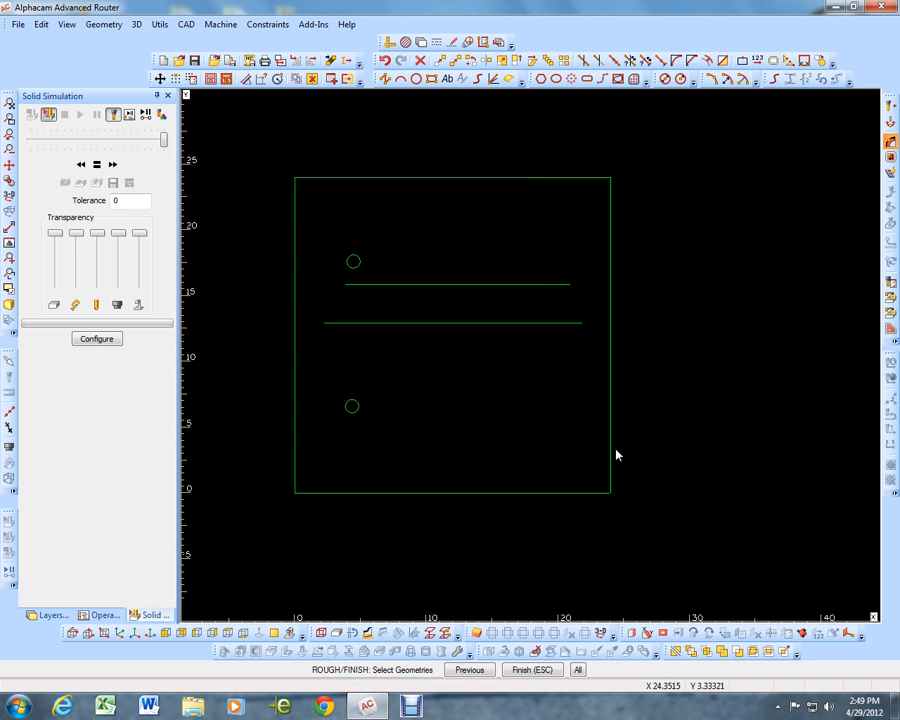
click(705, 148)
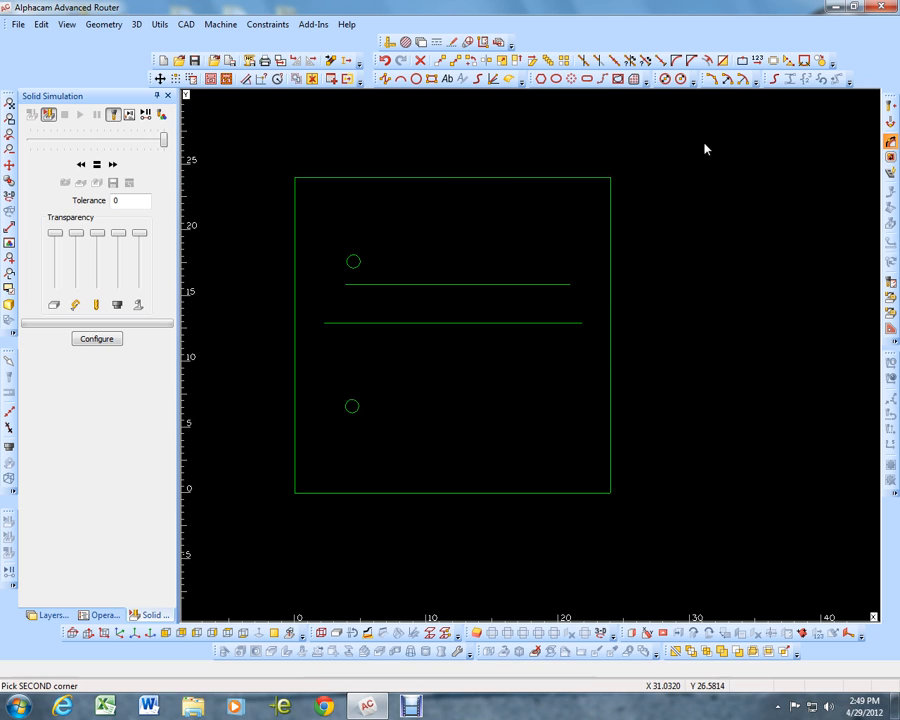
click(252, 528)
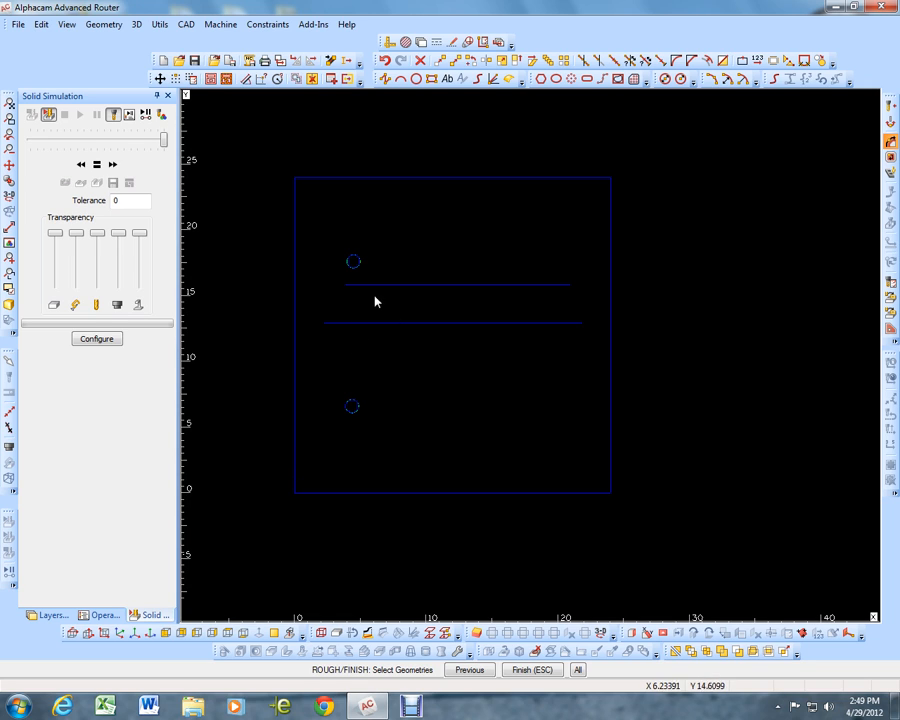
key(Escape)
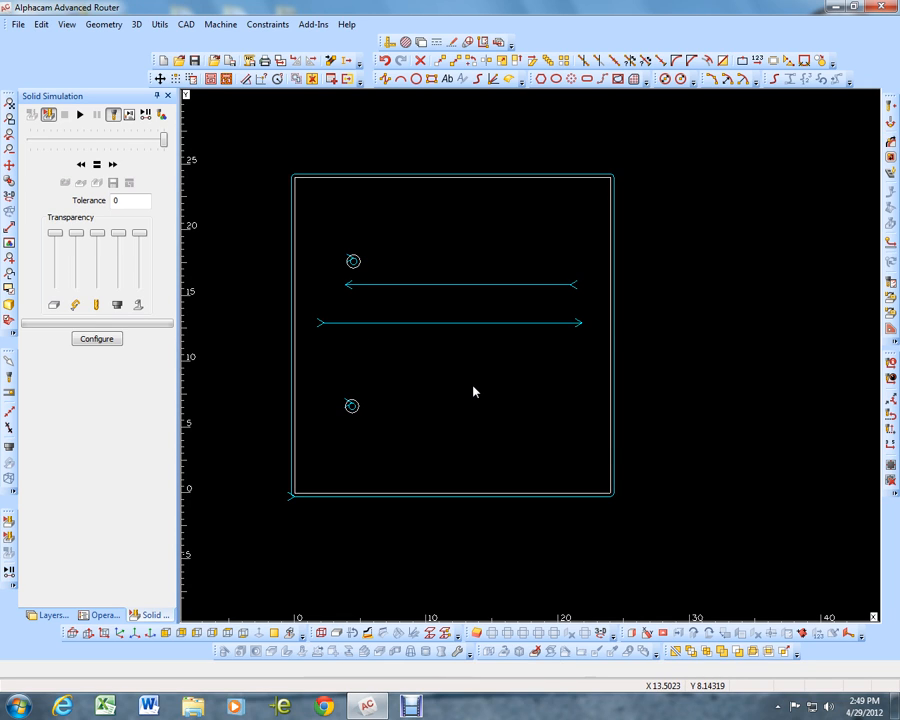
Inspect the tool paths' directions, leave the tool direction settings as they are, and undo the Rough/Finish tool paths
scroll(352, 416, up, 5)
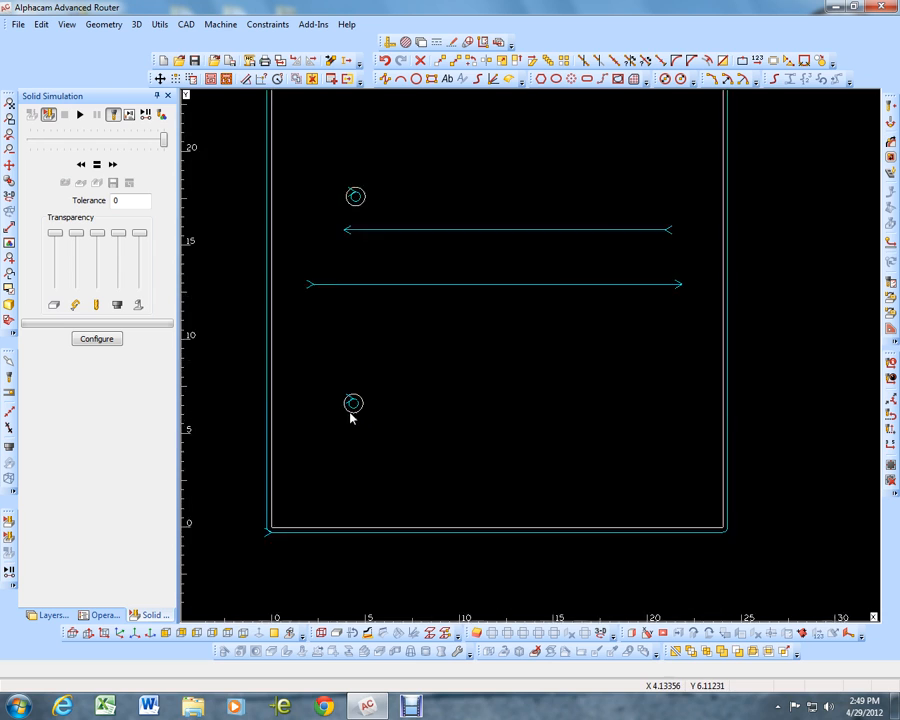
scroll(355, 398, down, 4)
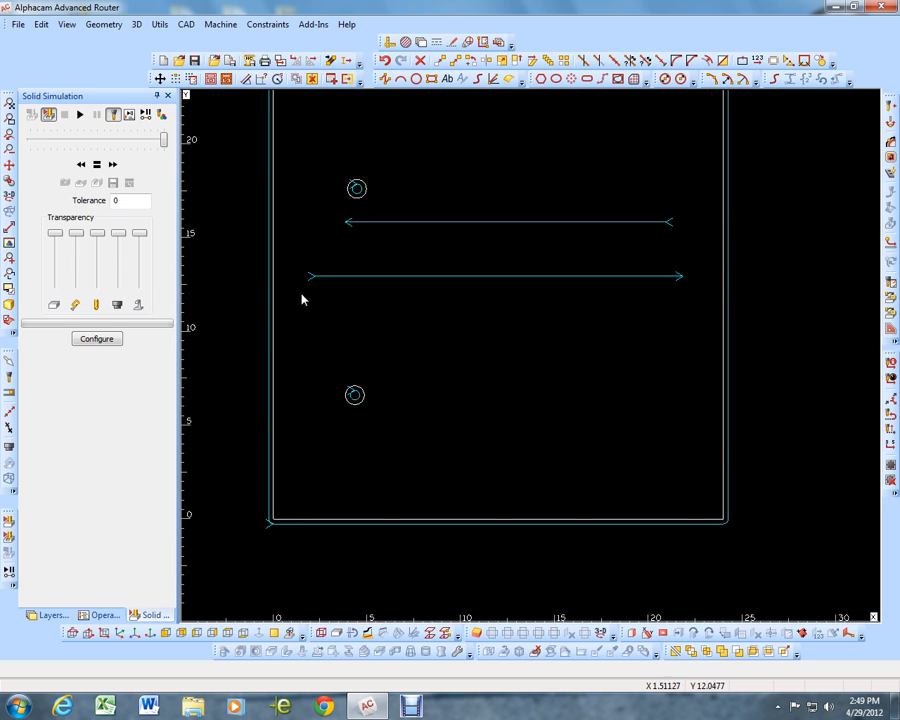
scroll(403, 280, down, 2)
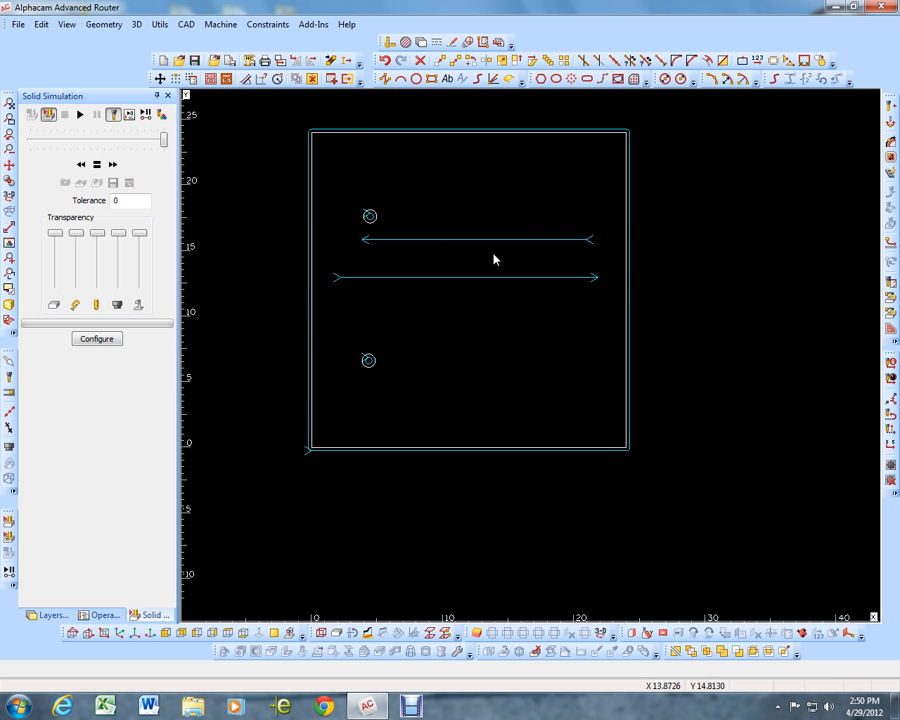
click(890, 122)
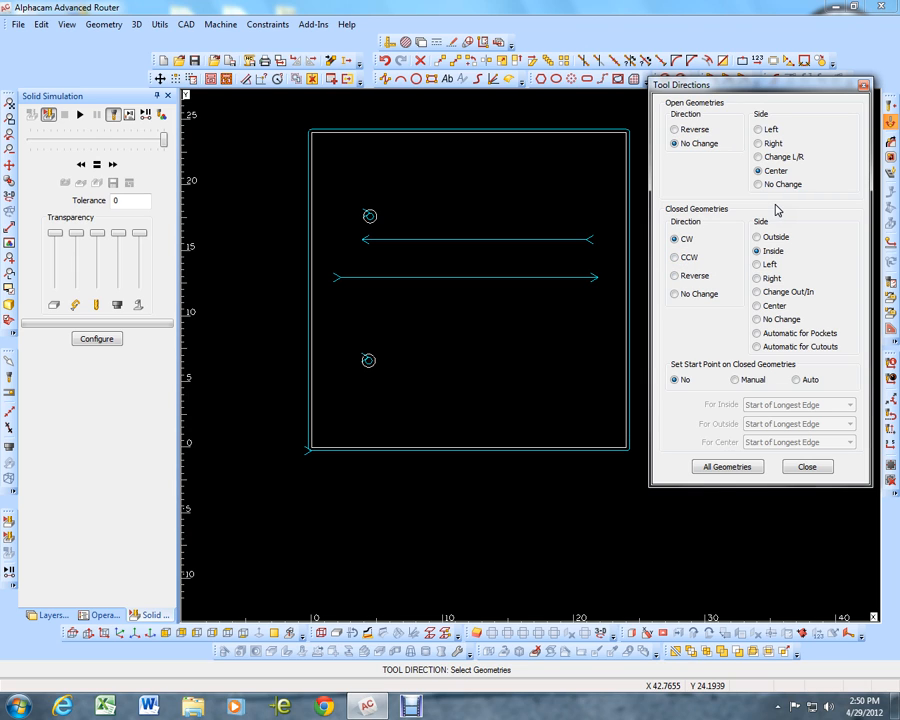
click(808, 472)
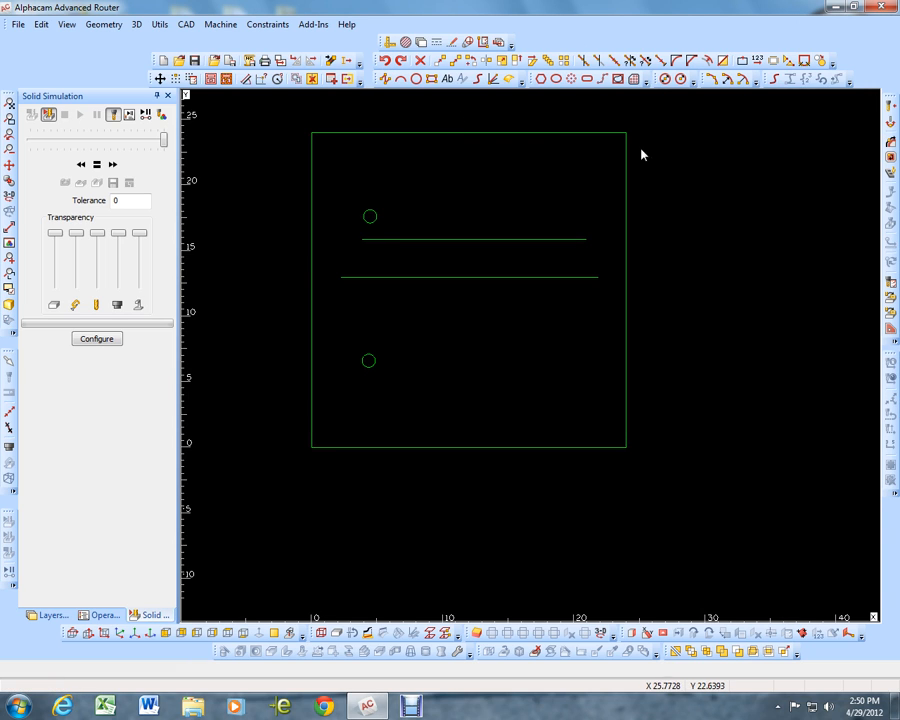
Create a Partial vertical Rough/Finish tool path along the lower horizontal line, from its left endpoint to its right endpoint
click(889, 146)
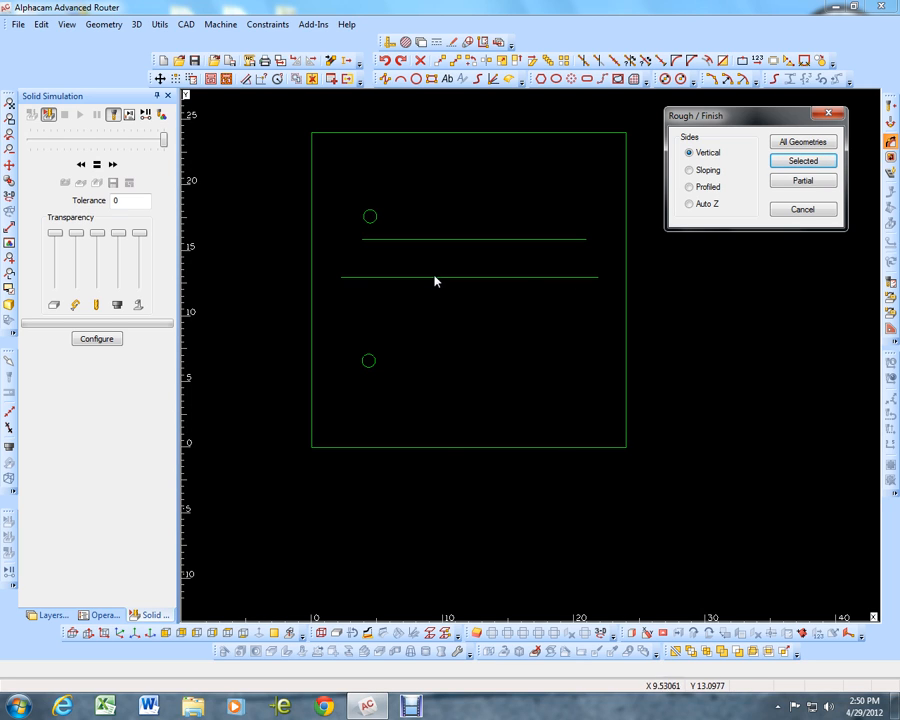
click(803, 181)
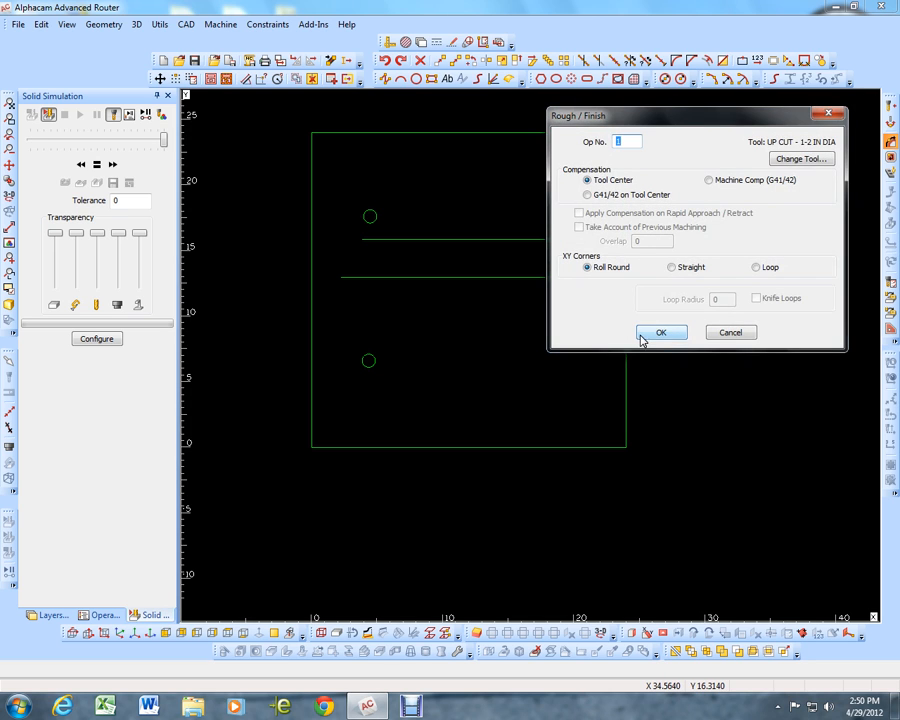
click(659, 332)
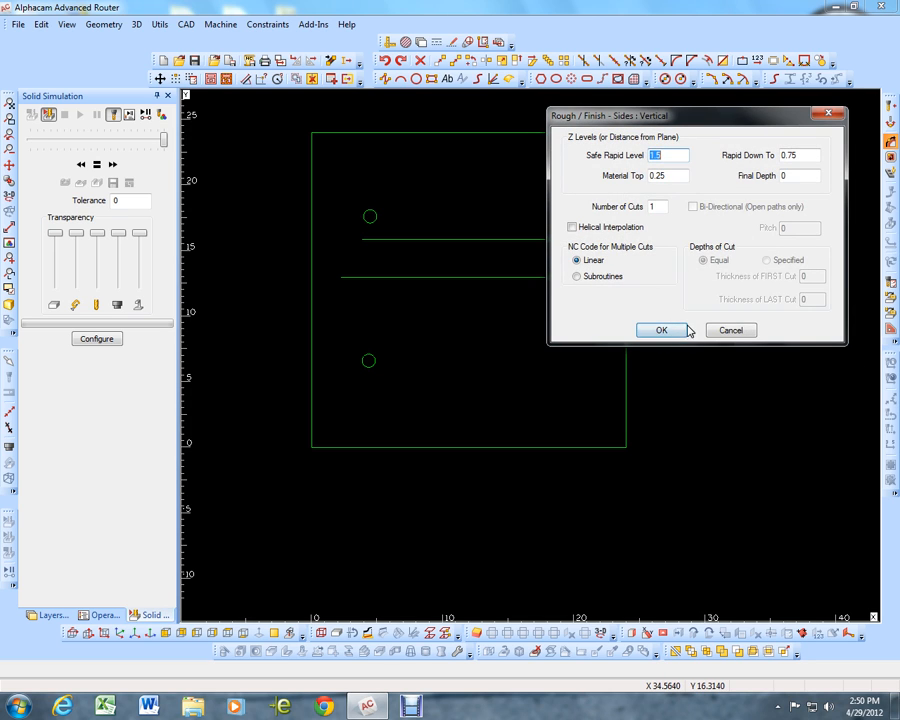
click(655, 331)
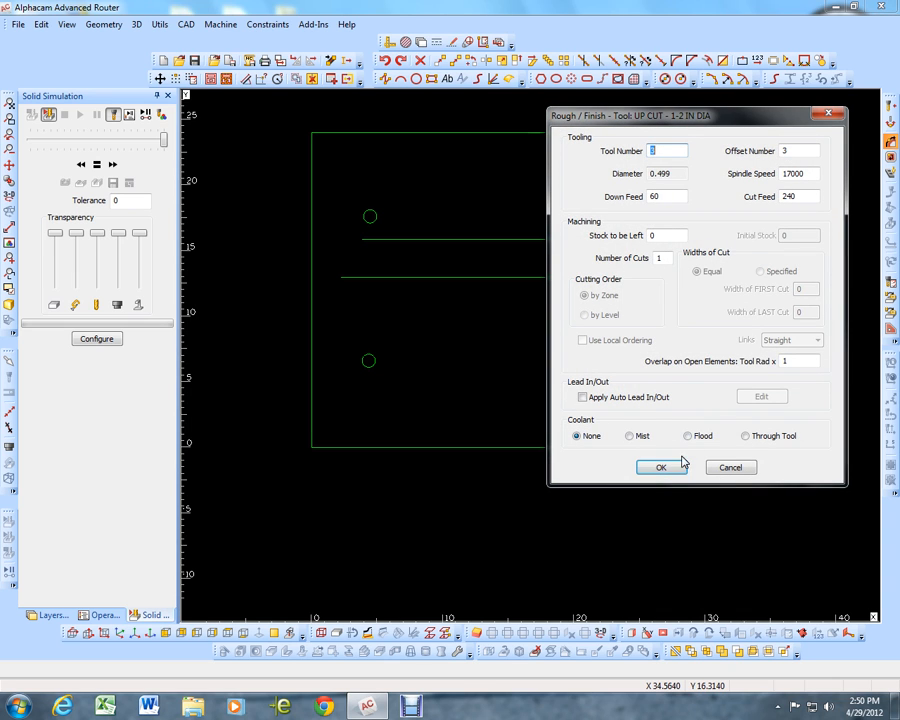
click(668, 467)
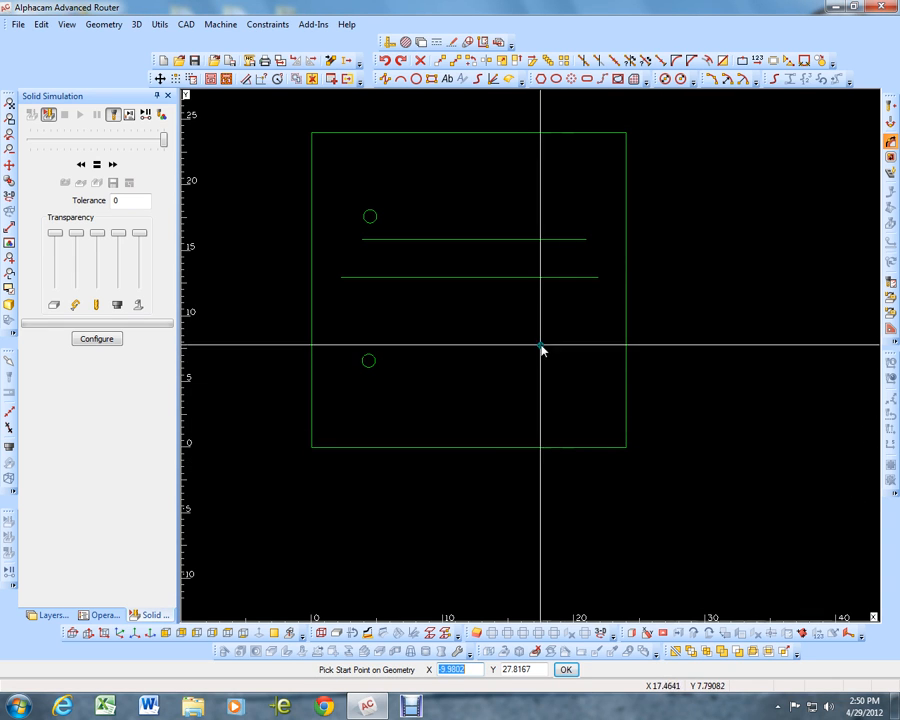
key(e)
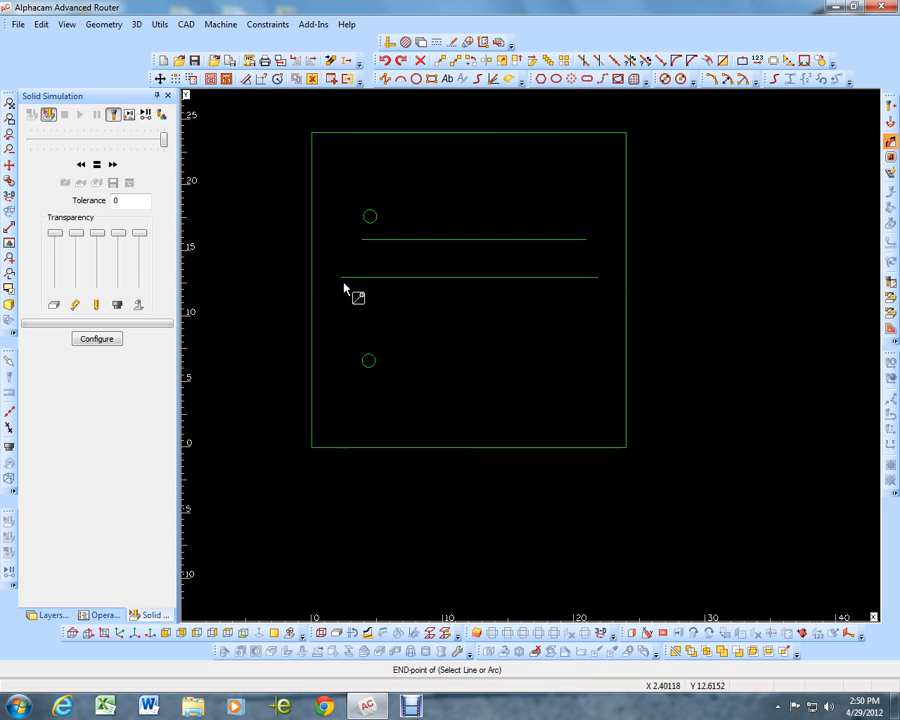
click(344, 284)
key(e)
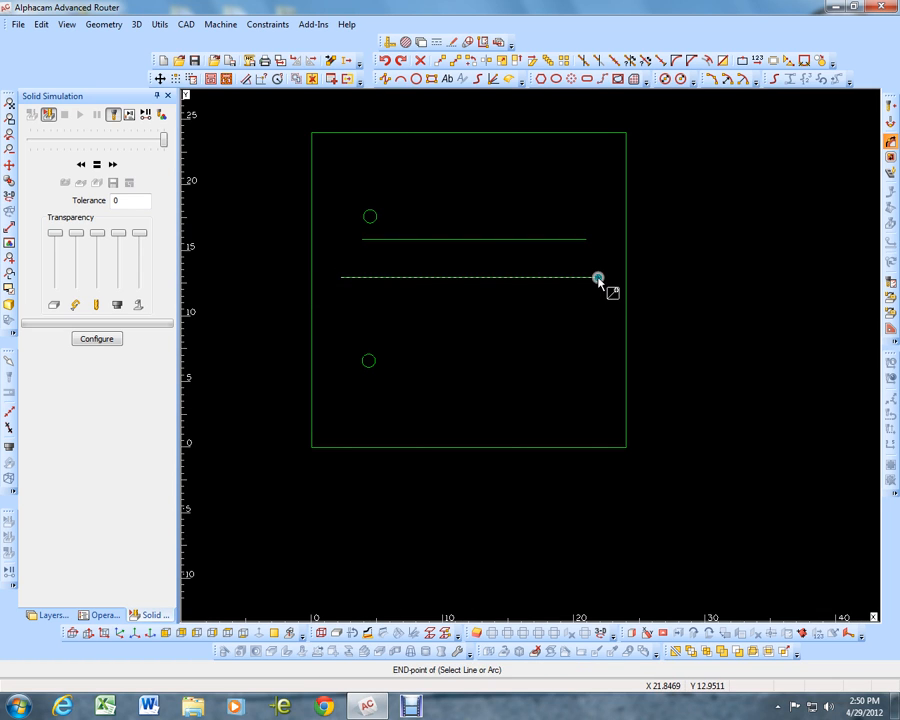
click(598, 278)
key(Escape)
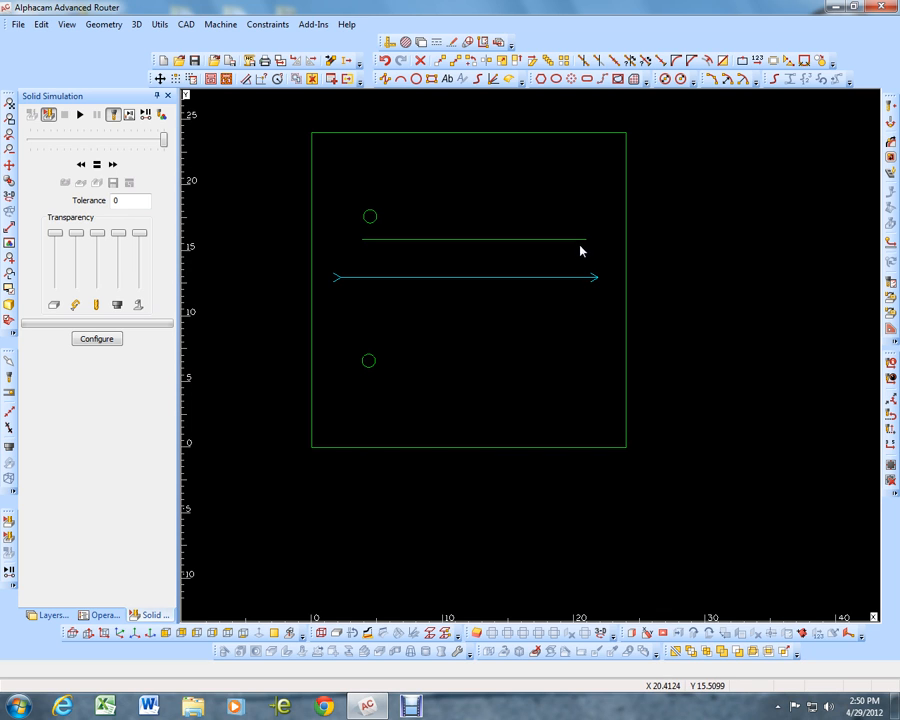
Create a Partial vertical Rough/Finish tool path along the upper horizontal line, from its left endpoint to its right endpoint
click(889, 141)
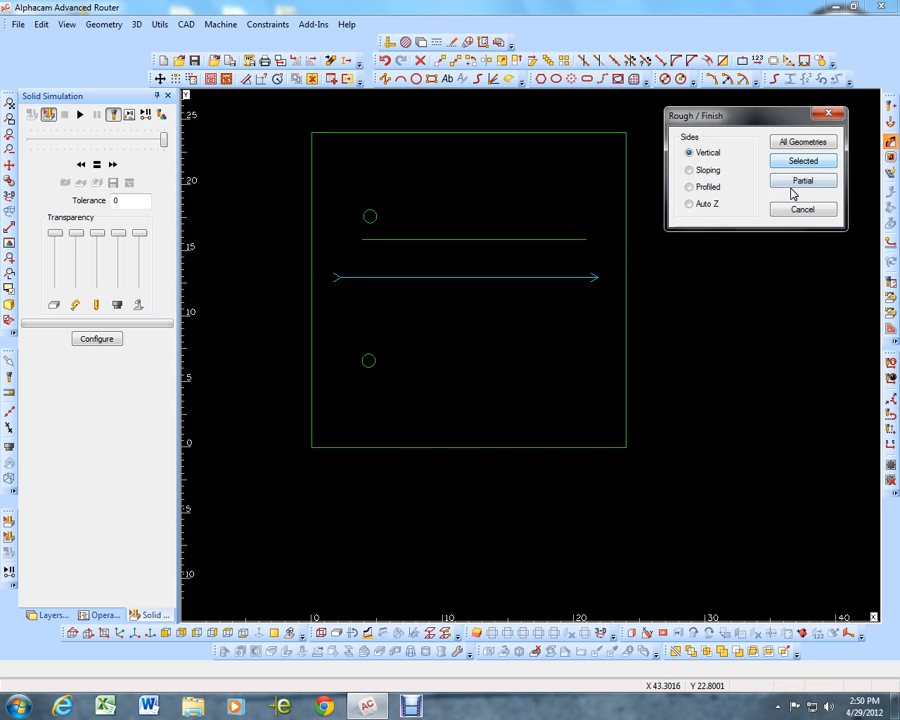
key(Return)
click(667, 333)
click(665, 458)
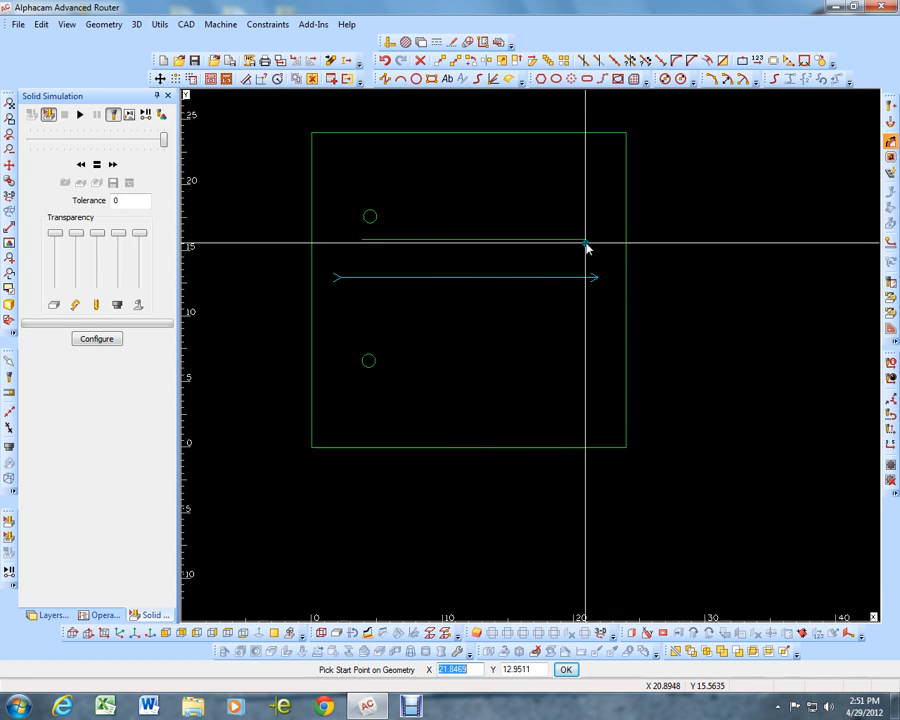
key(e)
click(364, 244)
key(e)
click(583, 242)
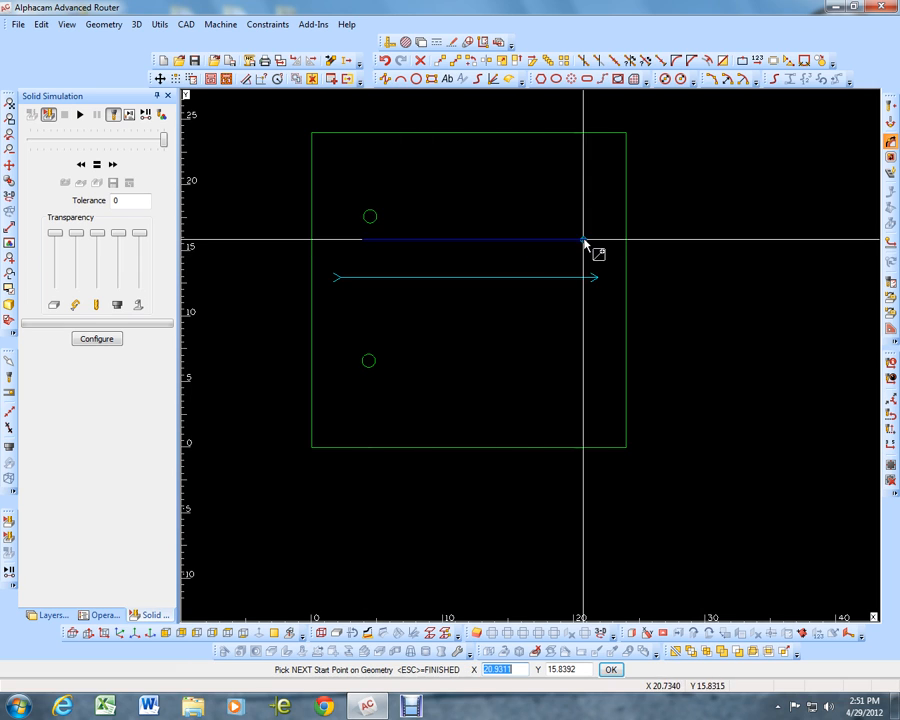
key(Escape)
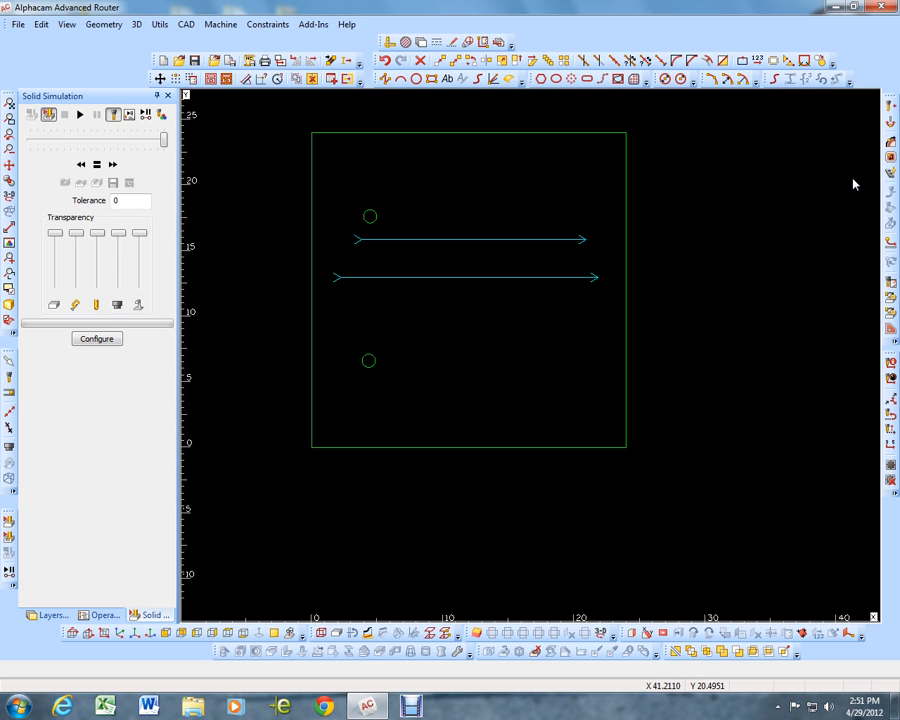
click(890, 141)
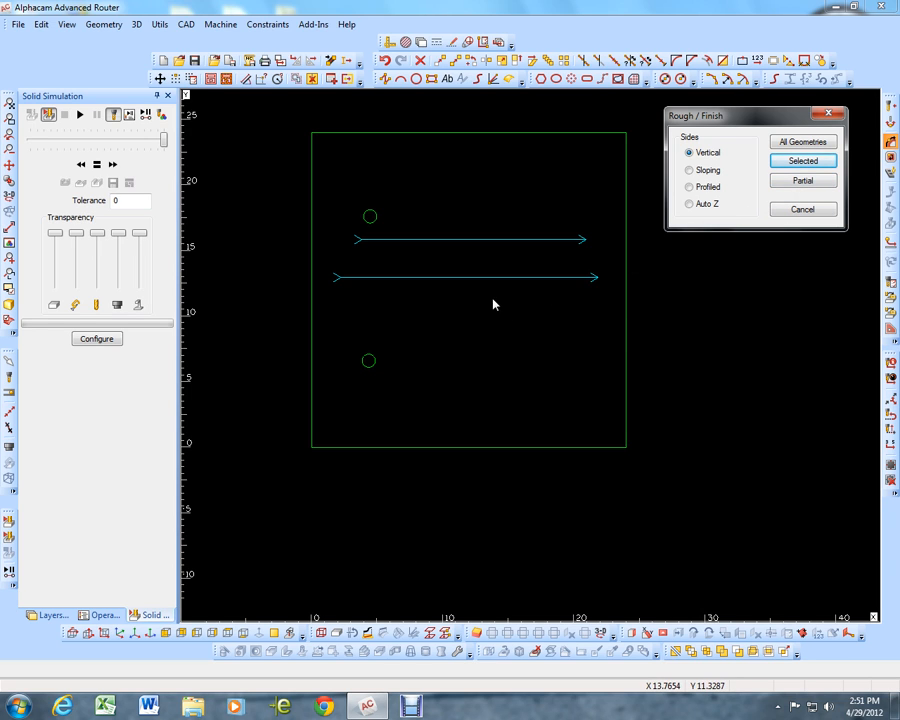
click(803, 211)
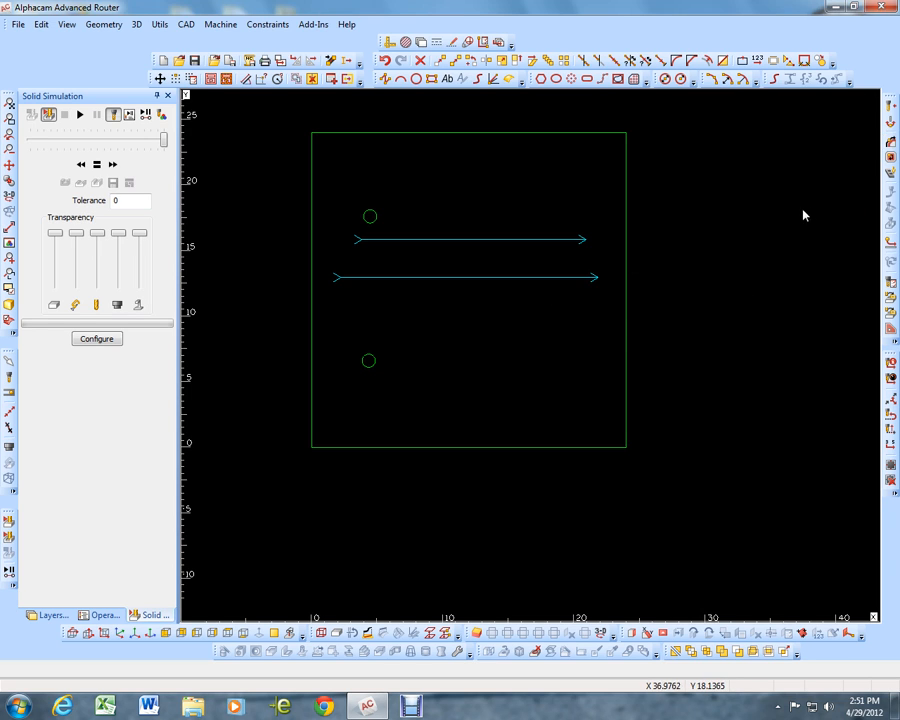